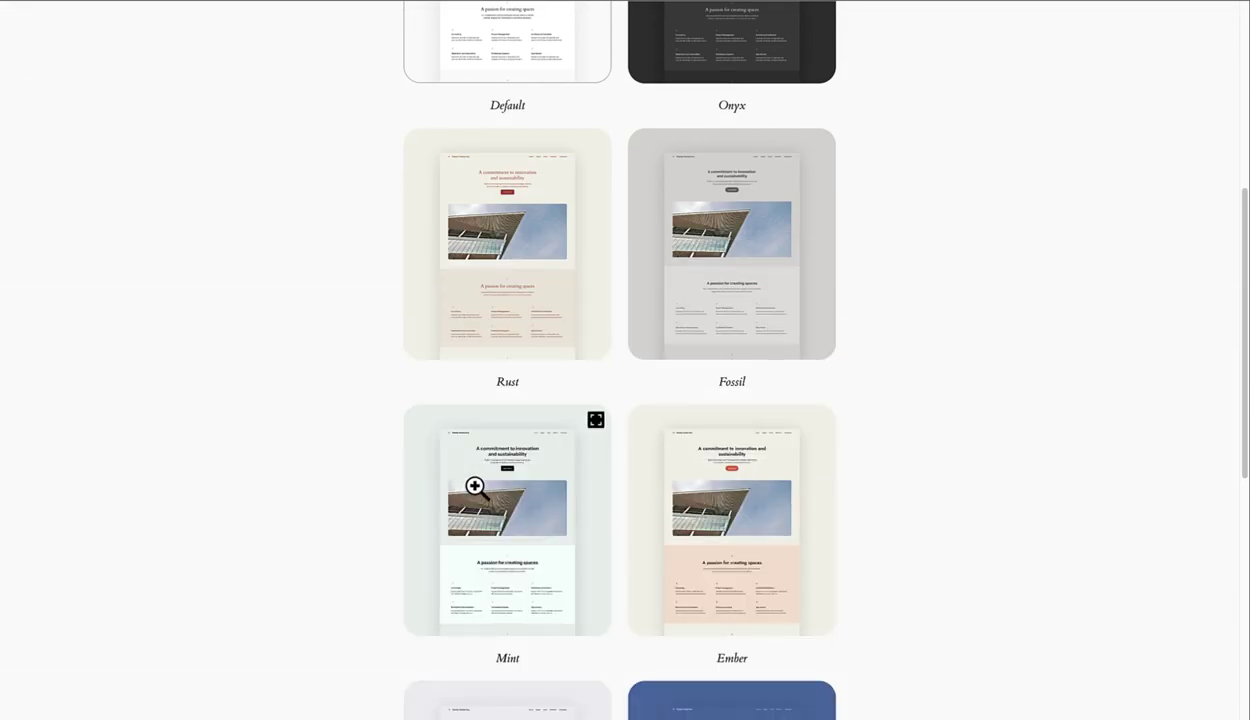
- Enlarge the Mint style variation preview, close it, then enlarge the Ice variation
click(475, 487)
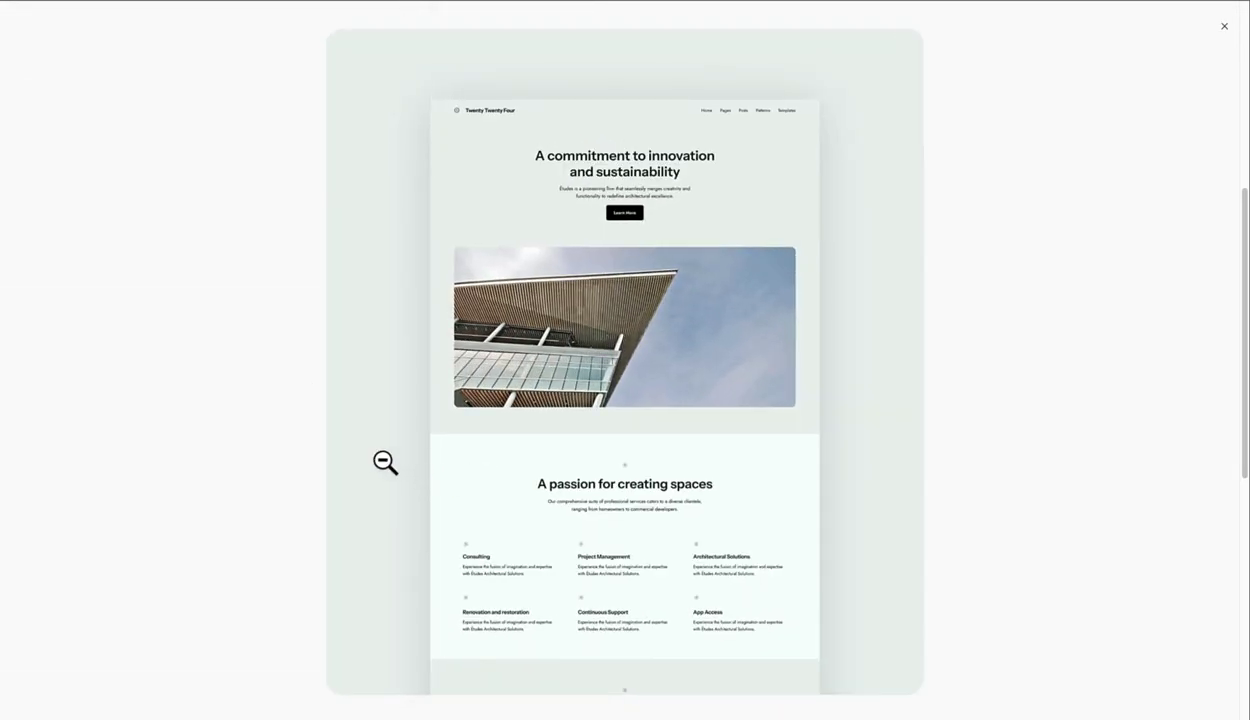
click(282, 416)
scroll(282, 418, down, 2)
scroll(282, 418, down, 2)
scroll(282, 418, down, 2)
click(433, 503)
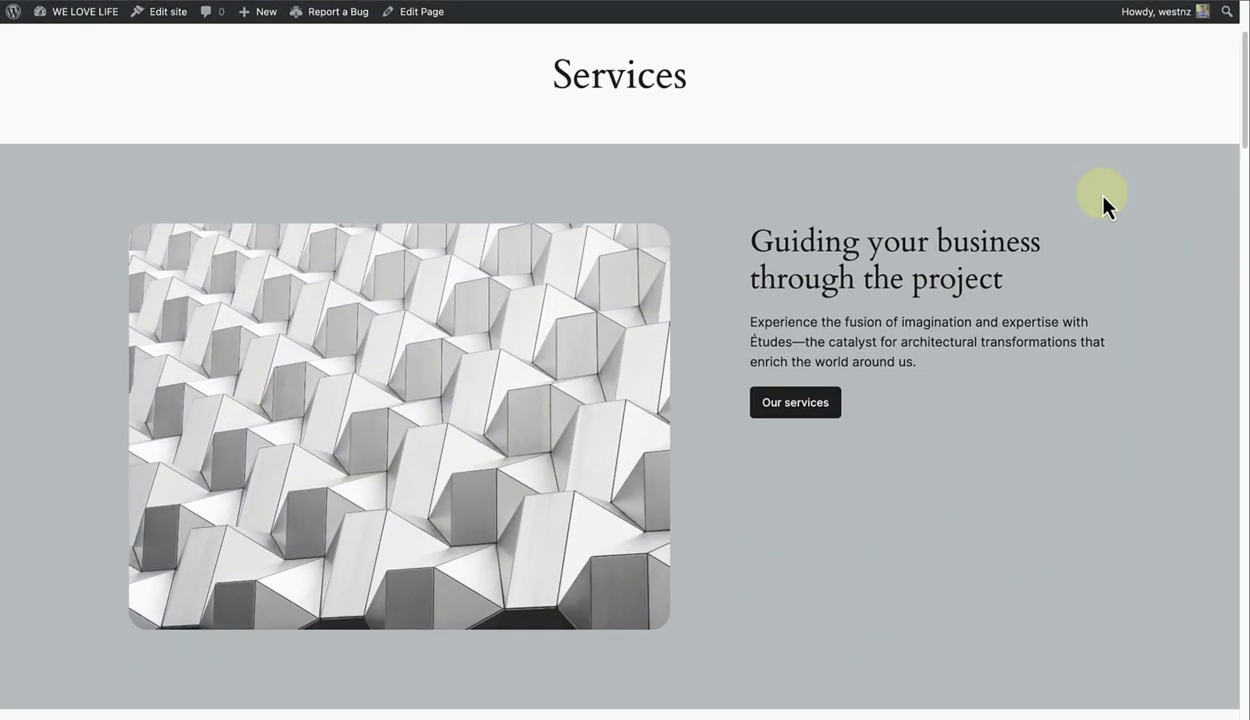
- Scroll down through every pattern-built section of the Services page
scroll(1105, 205, down, 1)
scroll(1105, 205, down, 1)
scroll(1105, 205, down, 2)
scroll(1104, 200, down, 1)
scroll(1105, 200, down, 2)
scroll(1106, 201, down, 1)
scroll(1108, 203, down, 2)
scroll(1110, 207, down, 2)
scroll(1110, 207, down, 2)
scroll(1110, 207, down, 2)
scroll(1112, 213, down, 3)
scroll(1113, 215, down, 1)
scroll(1113, 215, down, 2)
scroll(1113, 215, down, 1)
scroll(1113, 216, down, 2)
scroll(1115, 218, down, 3)
scroll(1116, 219, down, 2)
scroll(1117, 220, down, 1)
scroll(1117, 220, down, 1)
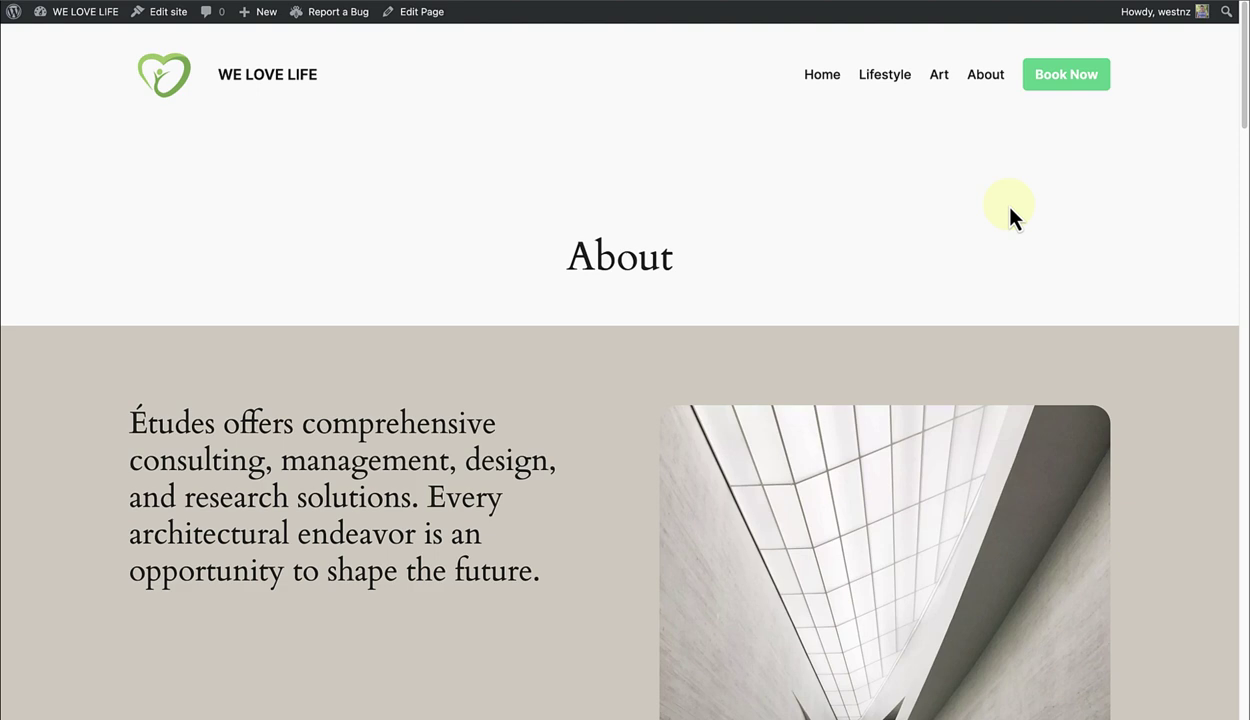
- Scroll the About page past its team, FAQs and app sections to the footer
scroll(1010, 215, down, 2)
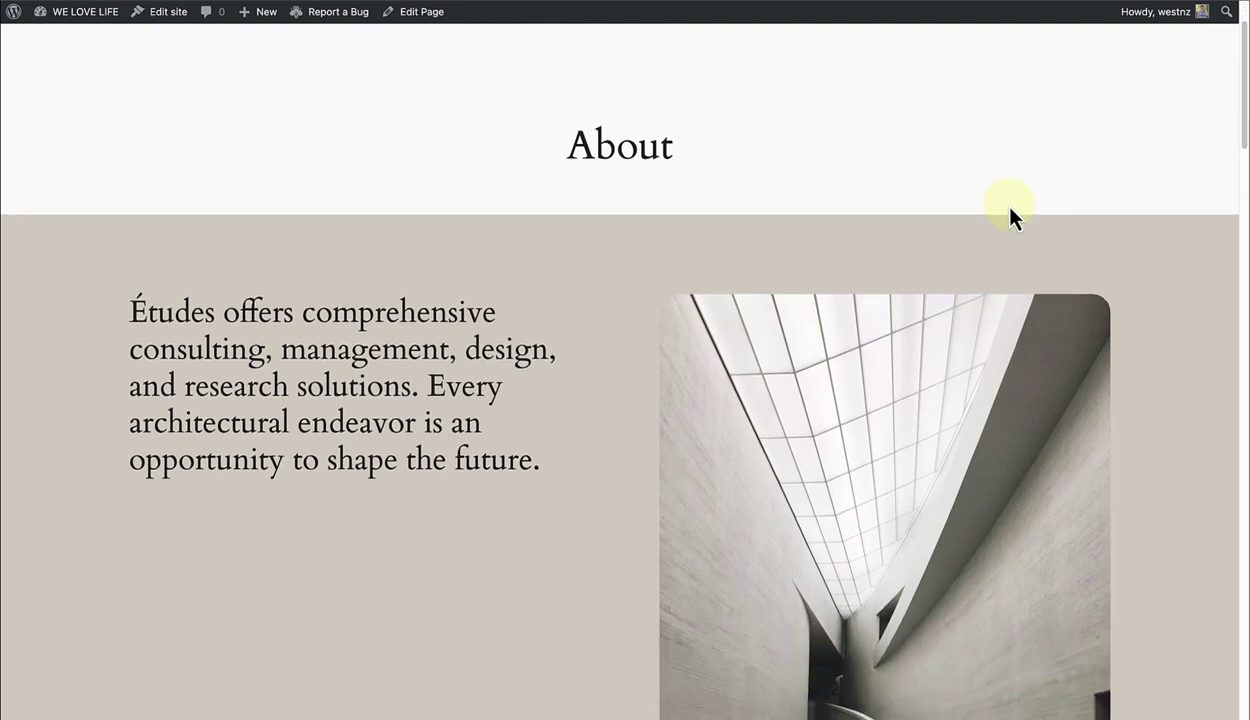
scroll(1010, 215, down, 2)
scroll(1010, 215, down, 3)
scroll(1010, 215, down, 3)
scroll(1010, 215, down, 3)
scroll(1010, 215, down, 1)
scroll(1012, 215, down, 3)
scroll(1012, 215, down, 1)
scroll(1012, 215, down, 3)
scroll(1013, 215, down, 3)
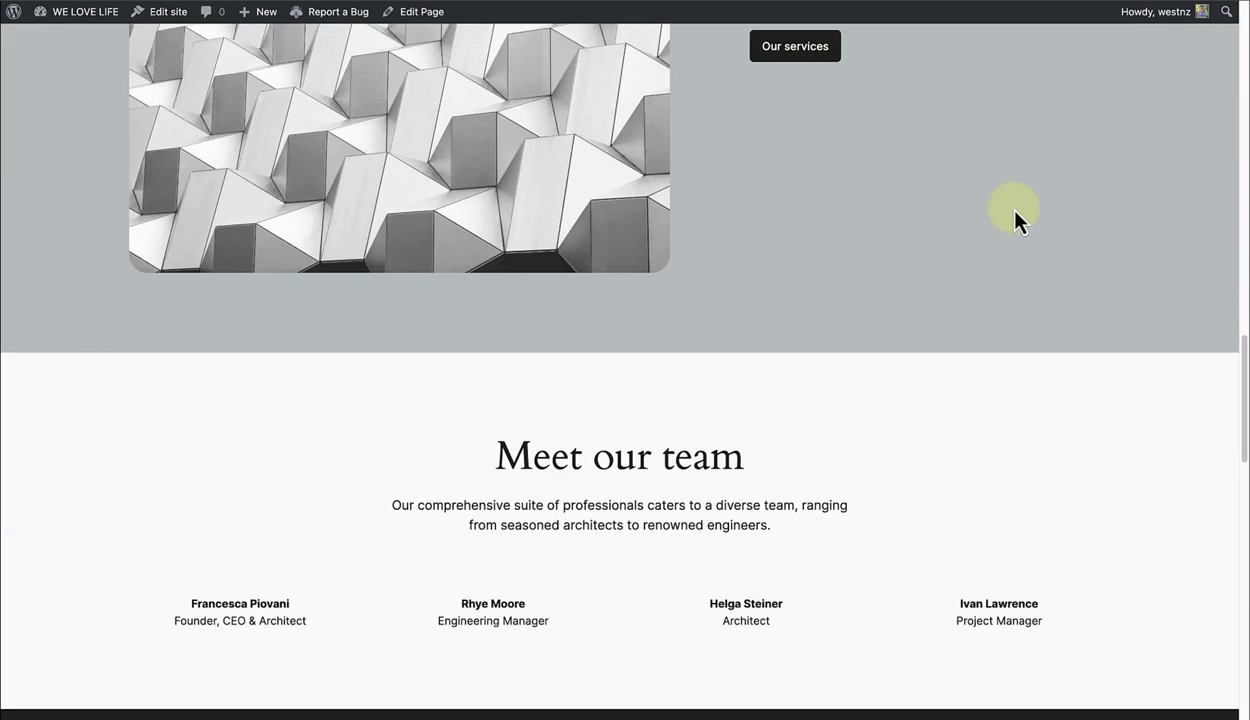
scroll(1013, 215, down, 1)
scroll(1016, 215, down, 2)
scroll(1016, 218, down, 1)
scroll(1016, 218, down, 2)
scroll(1018, 220, down, 2)
scroll(1016, 214, down, 2)
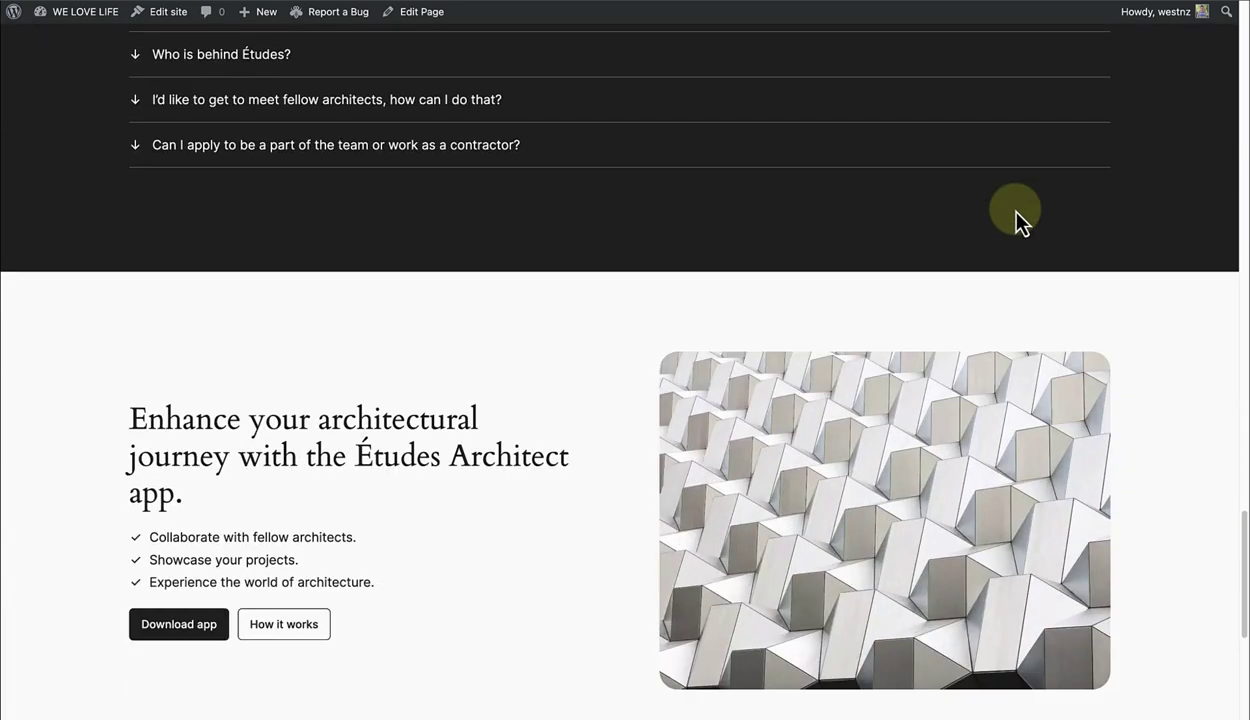
scroll(1018, 216, down, 1)
scroll(1035, 225, down, 1)
scroll(1049, 233, down, 2)
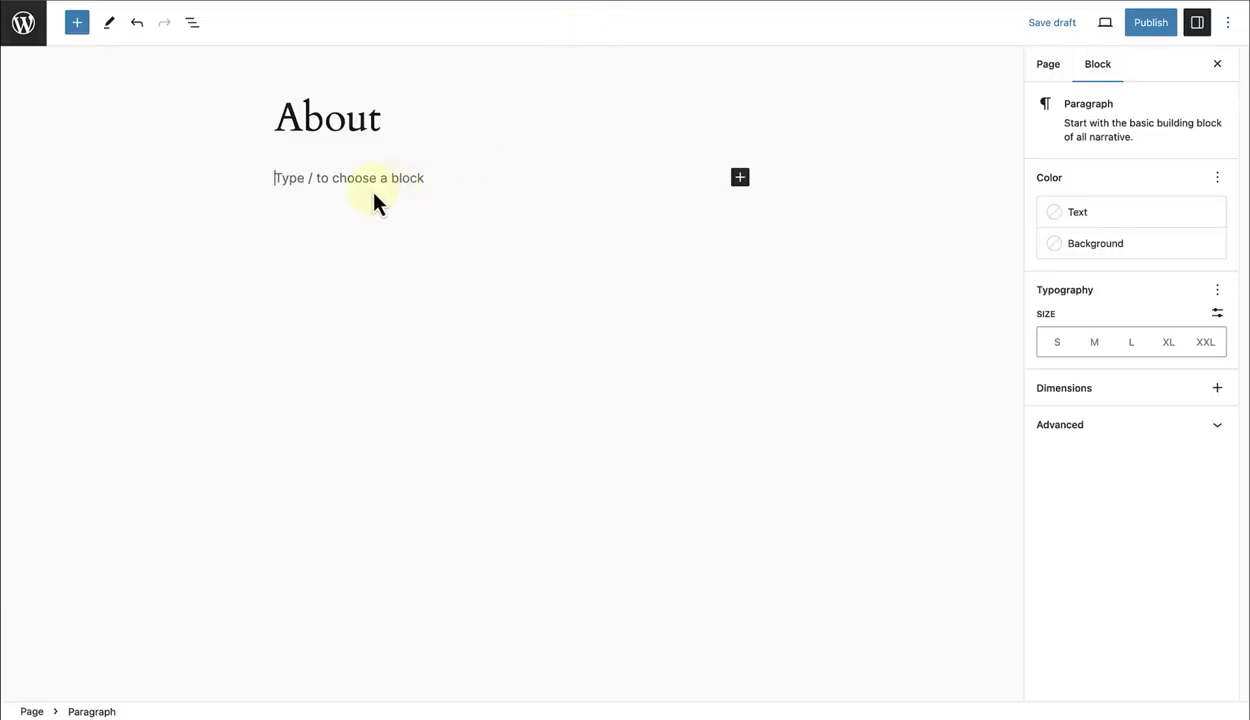
- Open the block inserter's Pages pattern category and browse the full-page layouts
click(76, 24)
click(118, 114)
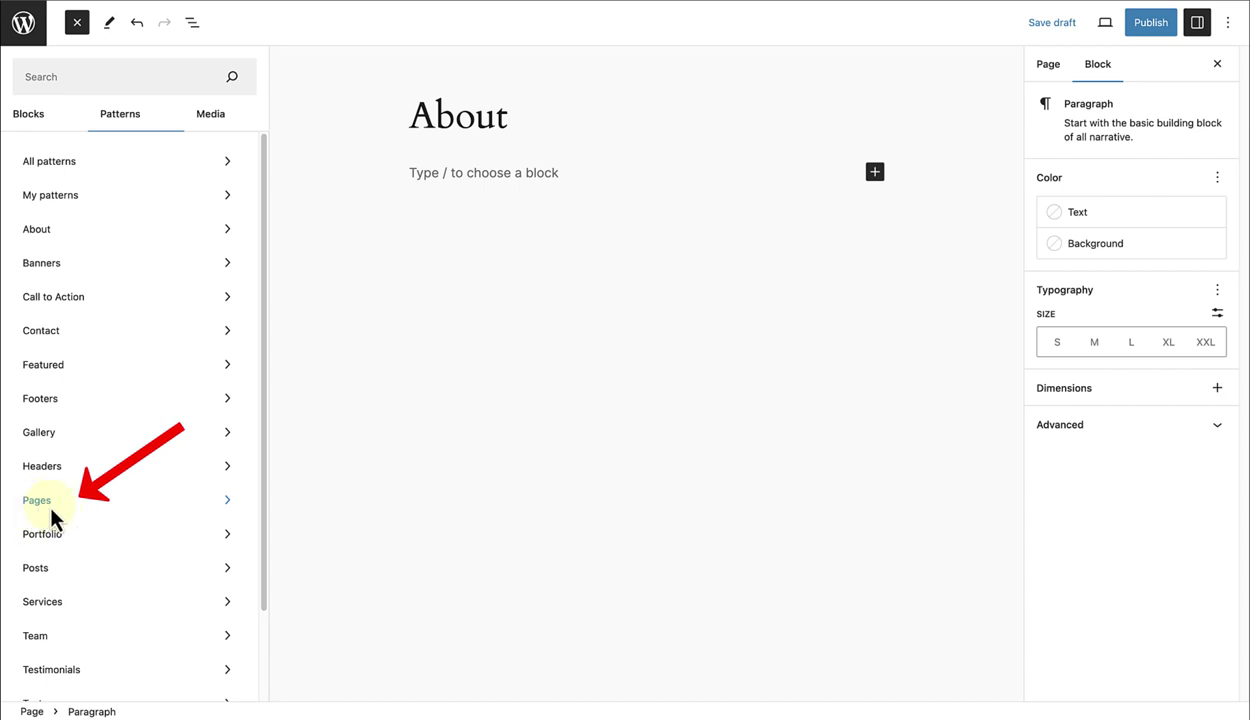
click(47, 502)
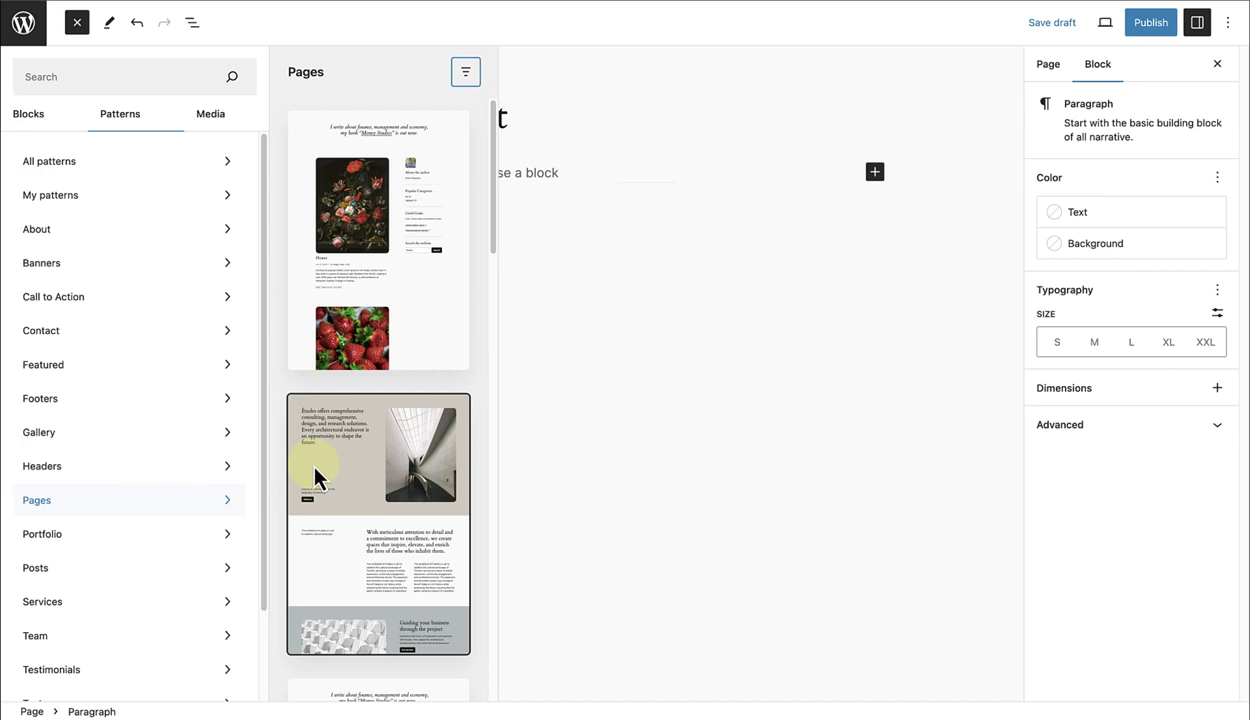
scroll(368, 460, down, 2)
scroll(368, 465, down, 2)
scroll(368, 465, down, 5)
scroll(368, 465, down, 4)
scroll(368, 465, down, 2)
scroll(368, 466, up, 3)
scroll(368, 466, up, 6)
scroll(368, 466, up, 4)
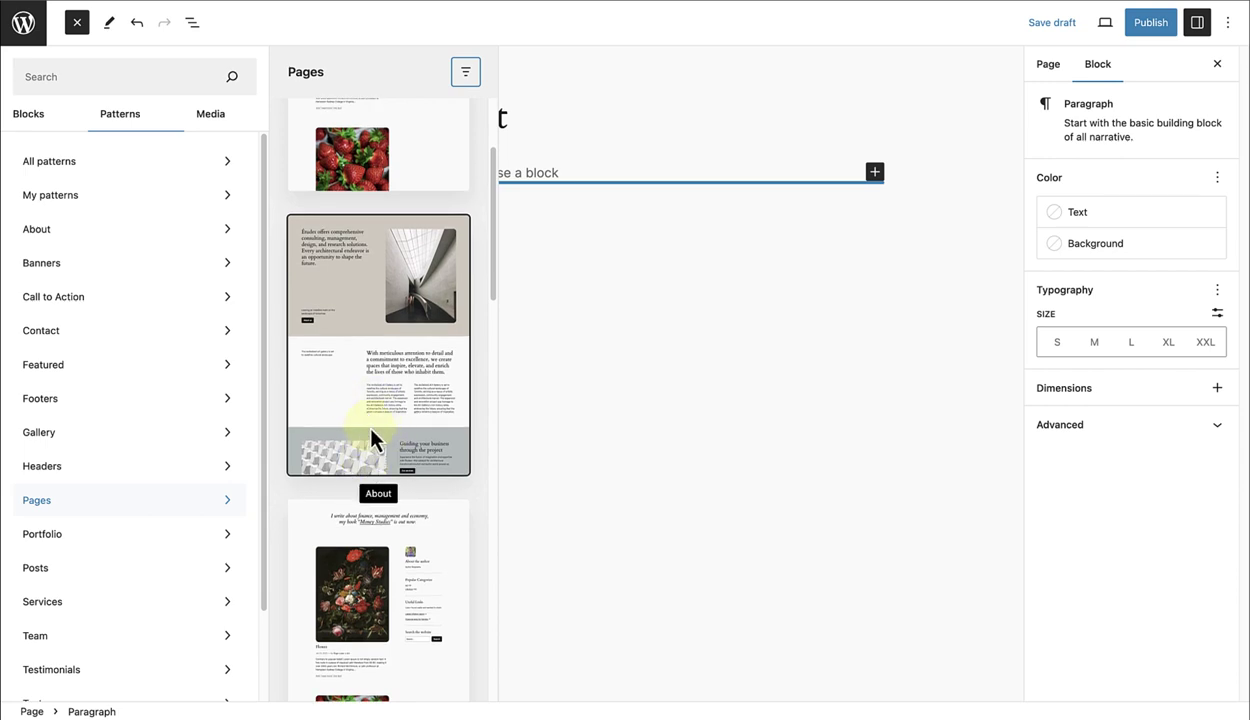
- Insert the About page pattern and scroll back up through the filled page
click(370, 438)
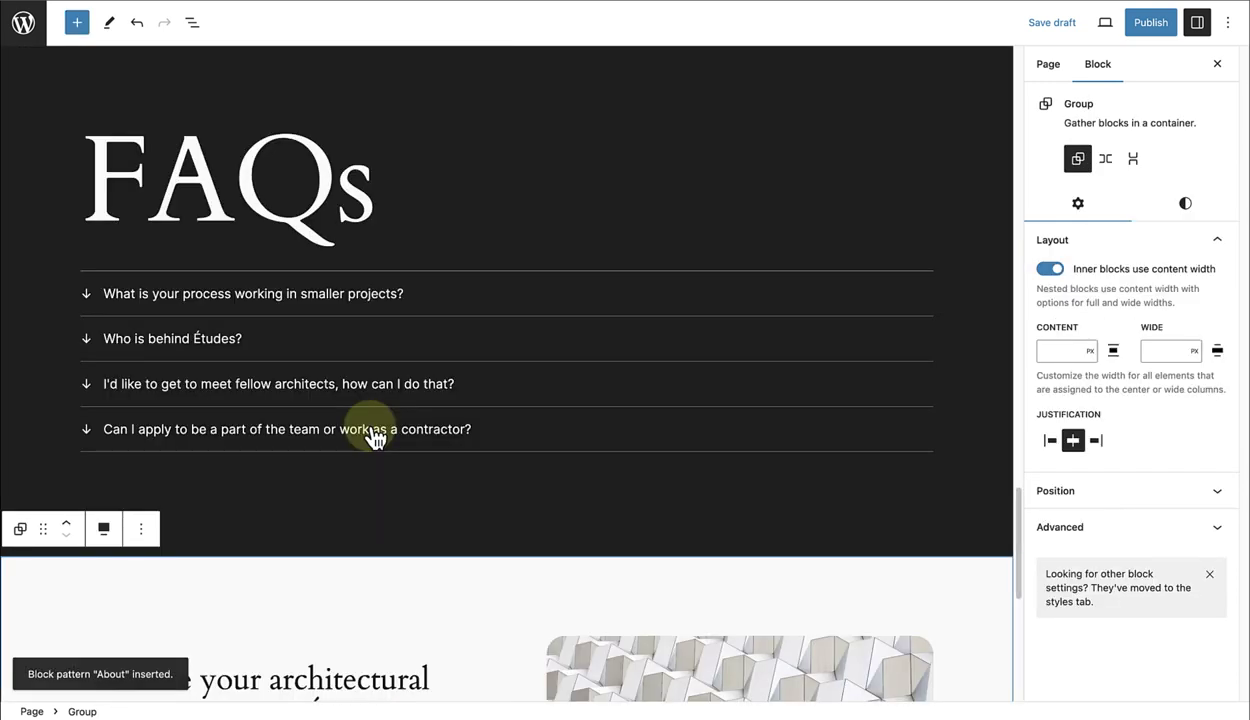
scroll(600, 433, up, 3)
scroll(603, 437, up, 2)
scroll(603, 437, up, 3)
scroll(603, 437, up, 1)
scroll(603, 437, up, 2)
scroll(603, 437, up, 1)
scroll(601, 434, up, 2)
scroll(601, 434, up, 2)
scroll(601, 434, up, 4)
scroll(600, 433, up, 1)
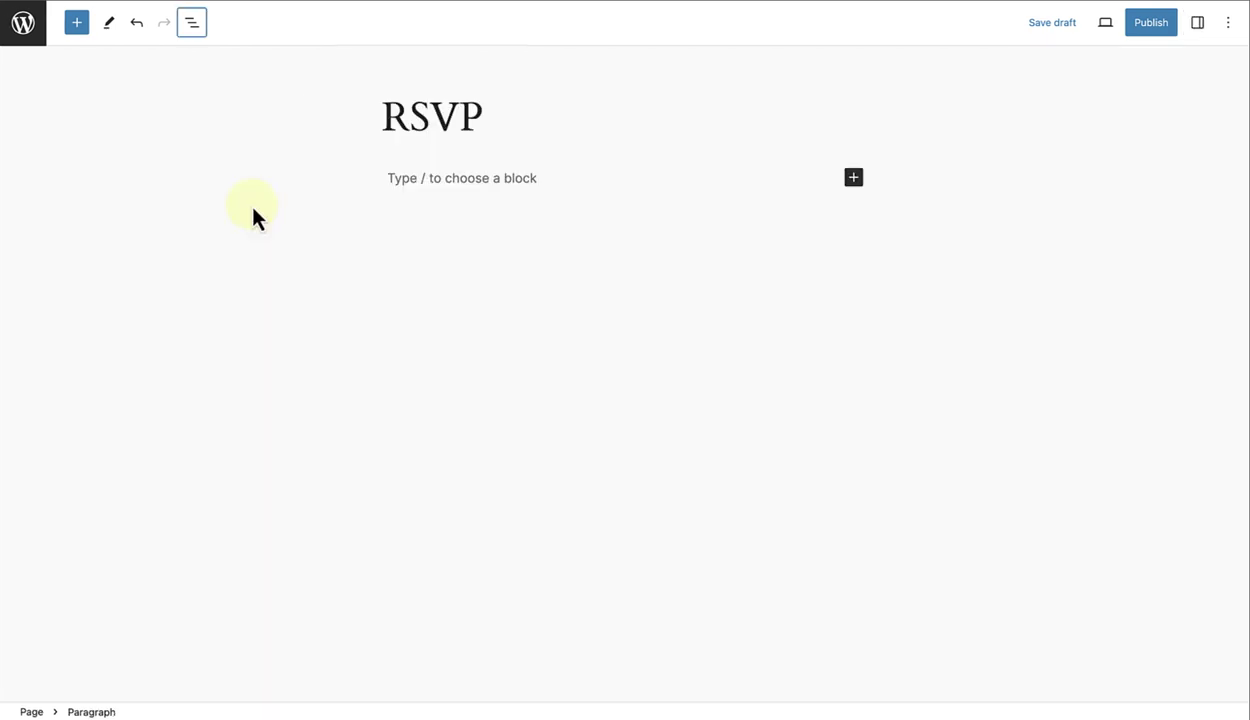
- Open the inserter's Pages patterns and scroll down to the RSVP landing pattern
click(82, 30)
click(115, 116)
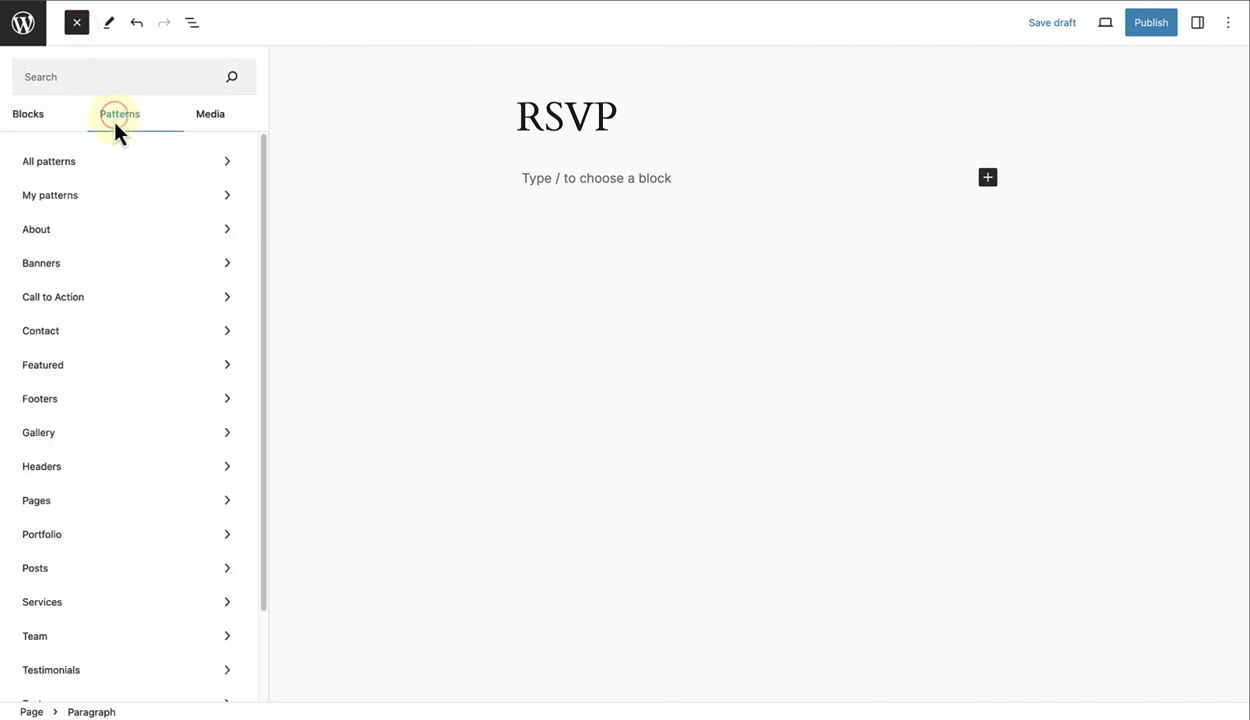
click(43, 502)
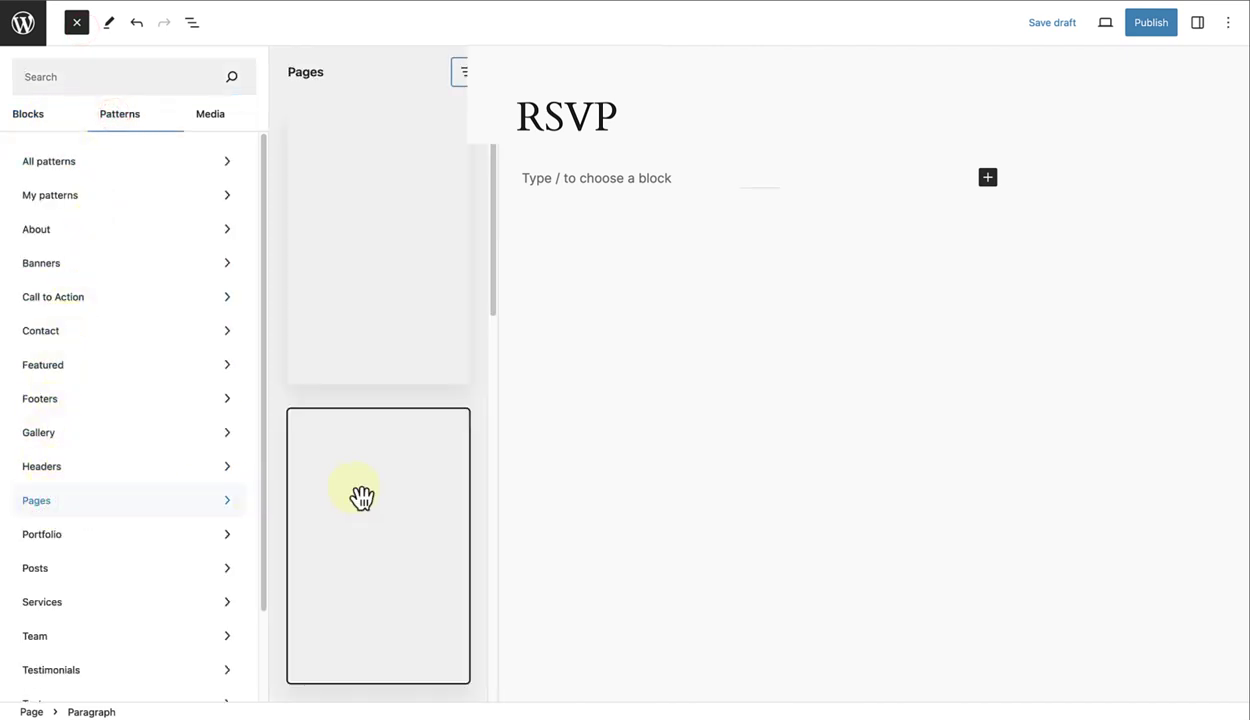
scroll(360, 497, down, 5)
scroll(360, 497, down, 5)
scroll(358, 500, down, 5)
scroll(358, 496, down, 5)
scroll(358, 496, down, 2)
scroll(358, 496, down, 4)
scroll(358, 497, down, 3)
scroll(357, 498, down, 5)
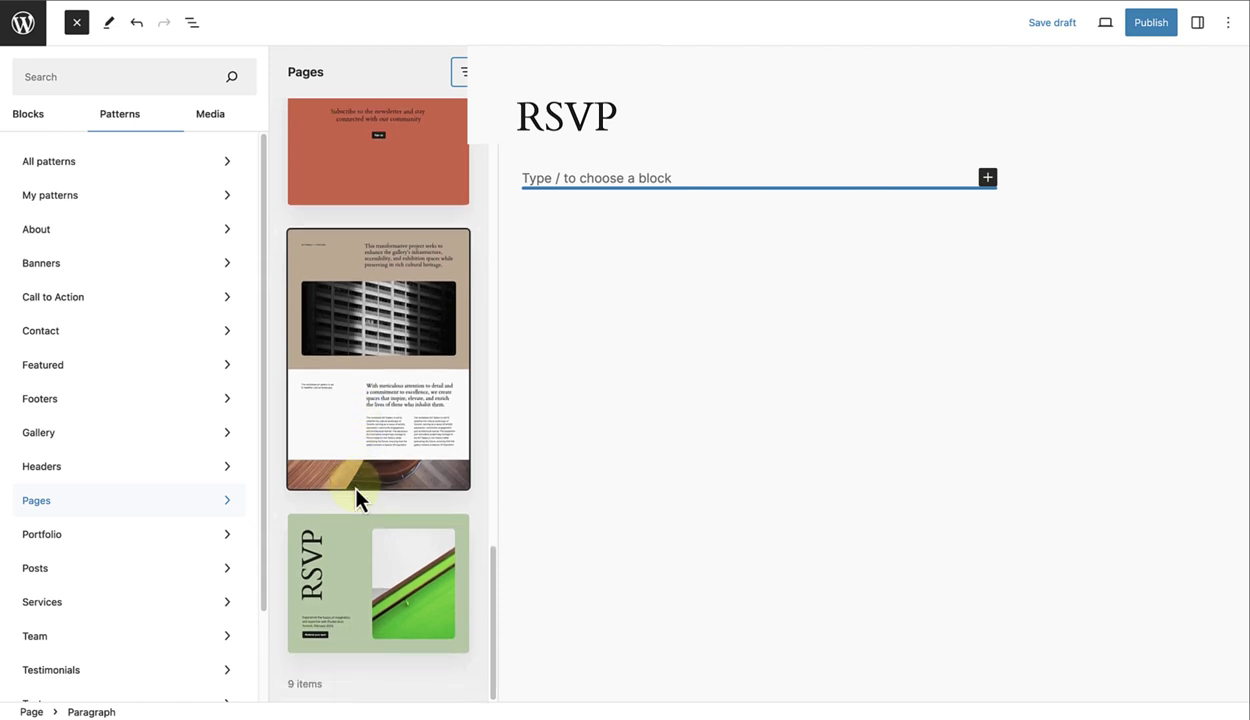
- Insert the RSVP landing pattern and select its green staircase image
click(381, 588)
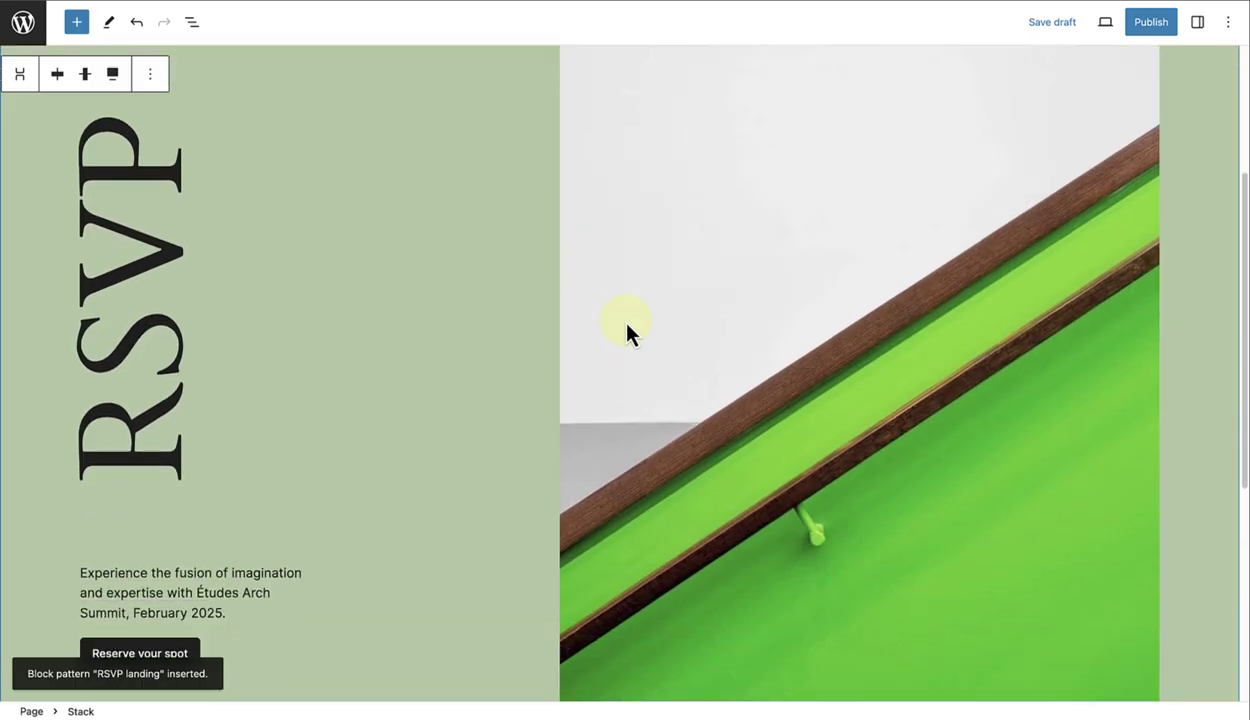
scroll(627, 333, down, 3)
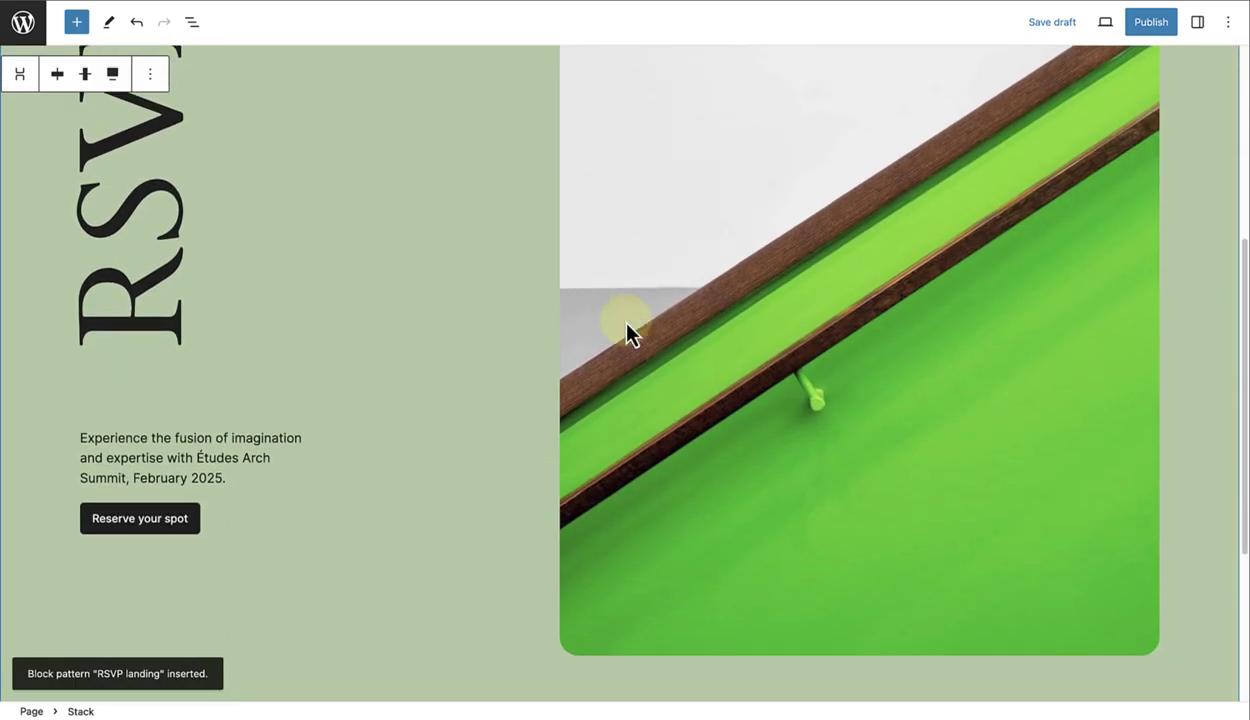
scroll(627, 333, up, 1)
scroll(627, 333, up, 2)
scroll(627, 333, up, 2)
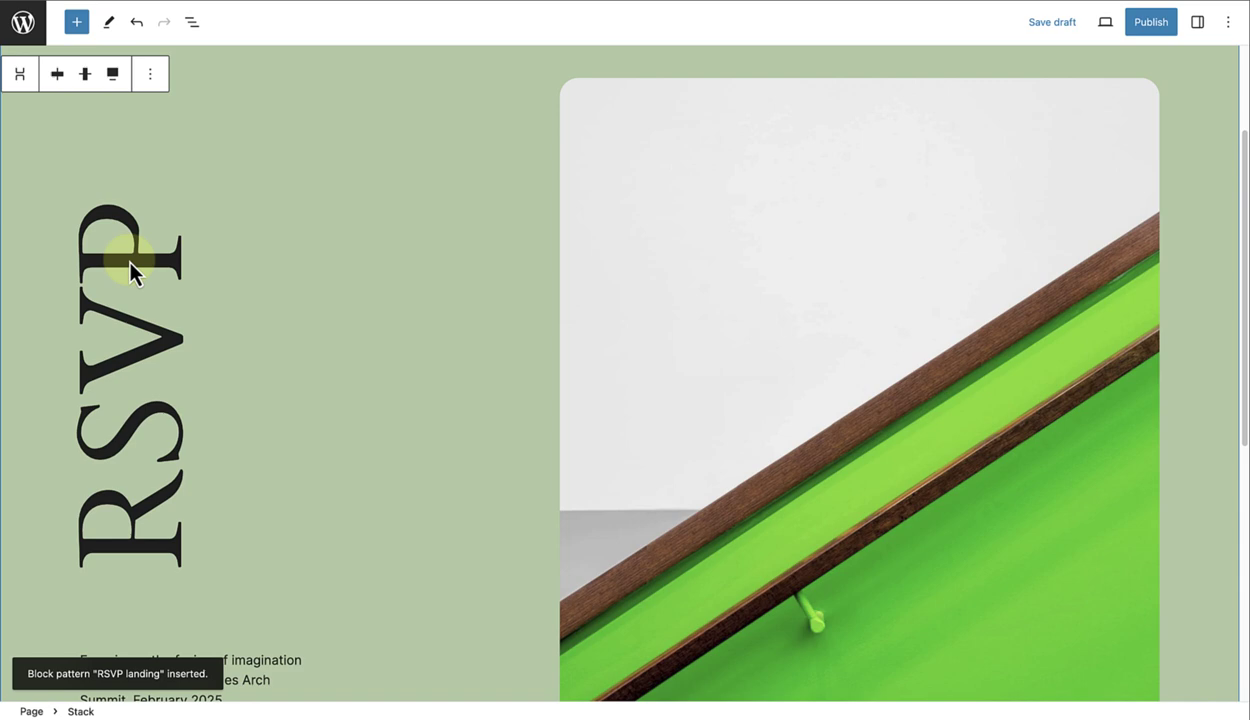
click(864, 372)
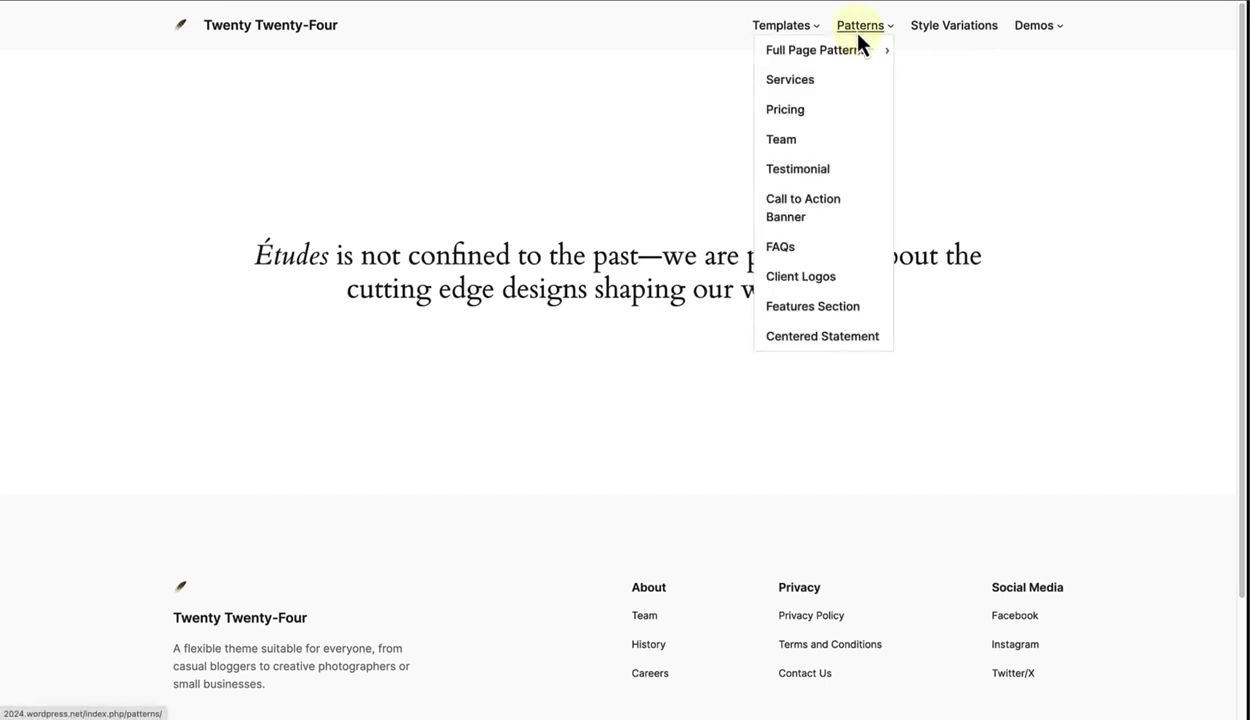
- Open the Pricing pattern demo page and scroll through it
mouse_move(815, 50)
click(782, 112)
scroll(1120, 235, down, 1)
scroll(1120, 235, down, 1)
scroll(1110, 225, up, 1)
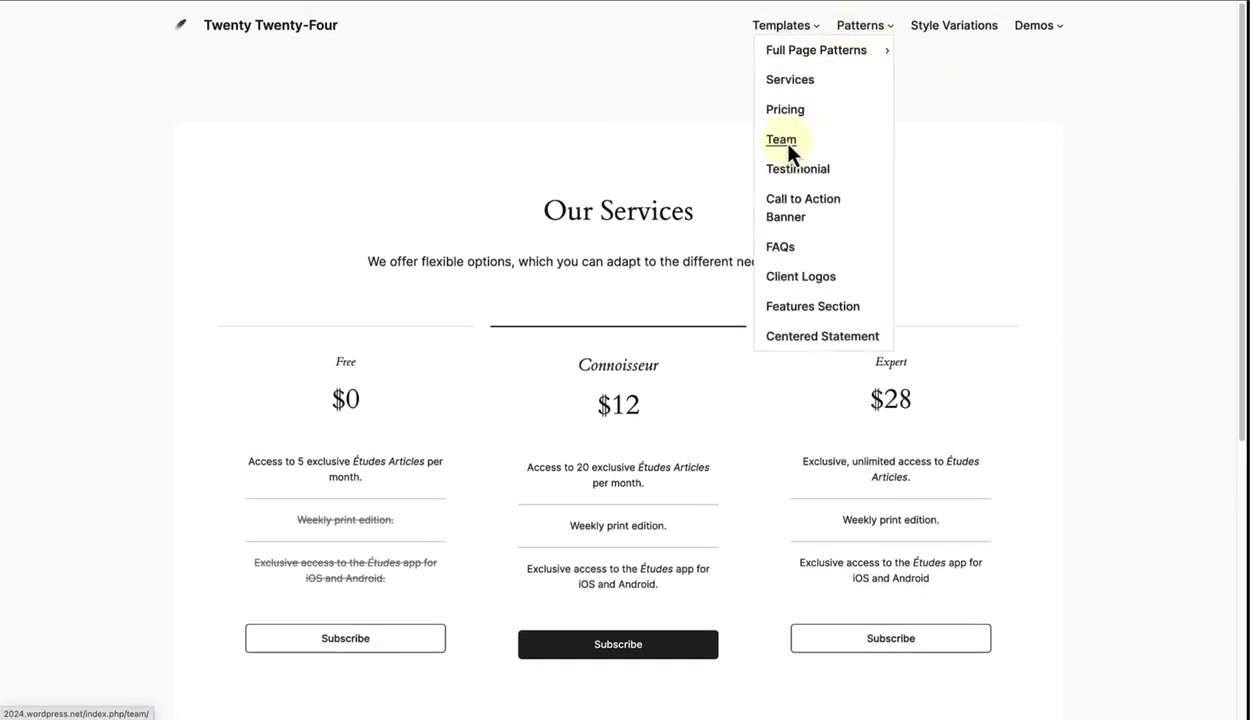
- Step through the Team, Testimonial, Call to Action Banner, FAQs and Client Logos demos
click(783, 144)
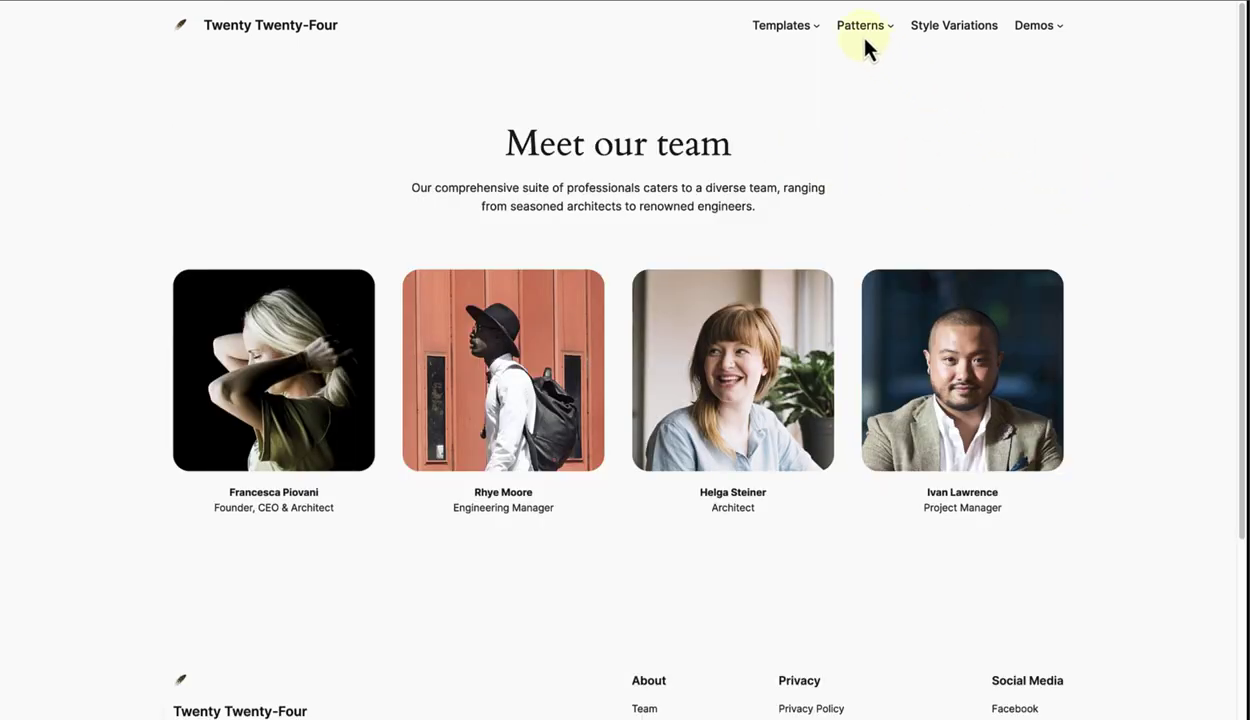
mouse_move(862, 25)
click(808, 170)
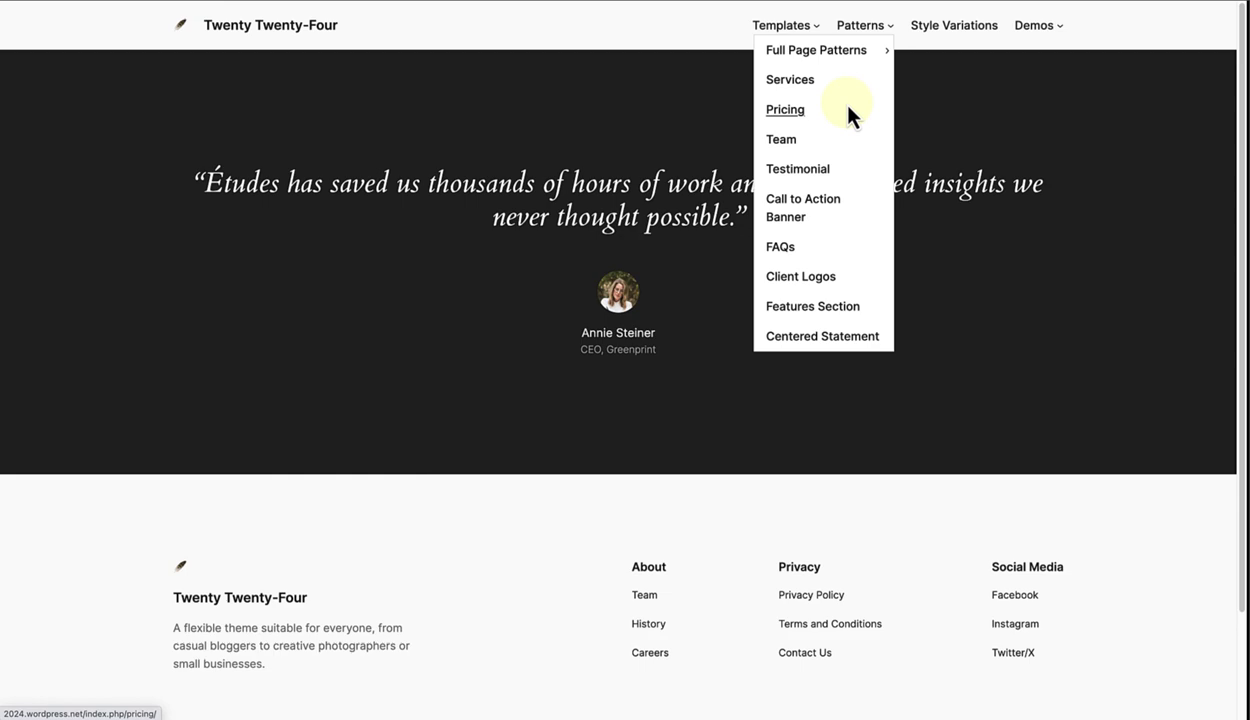
click(820, 206)
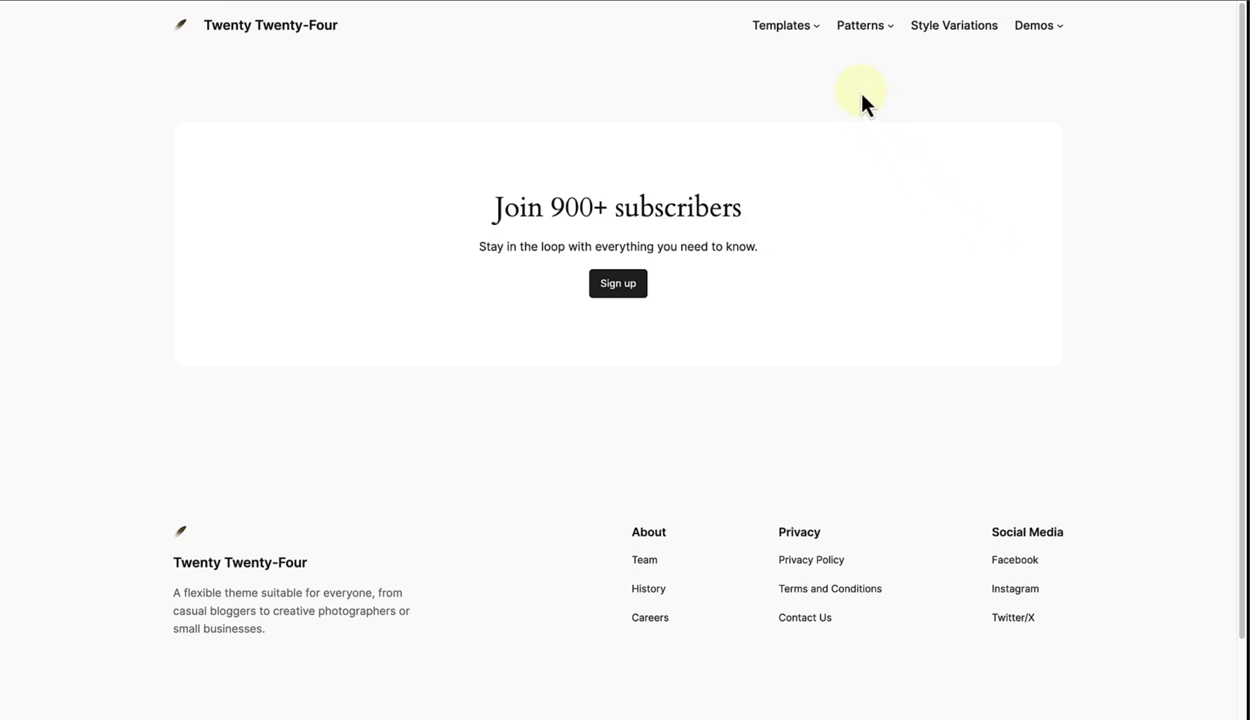
mouse_move(816, 50)
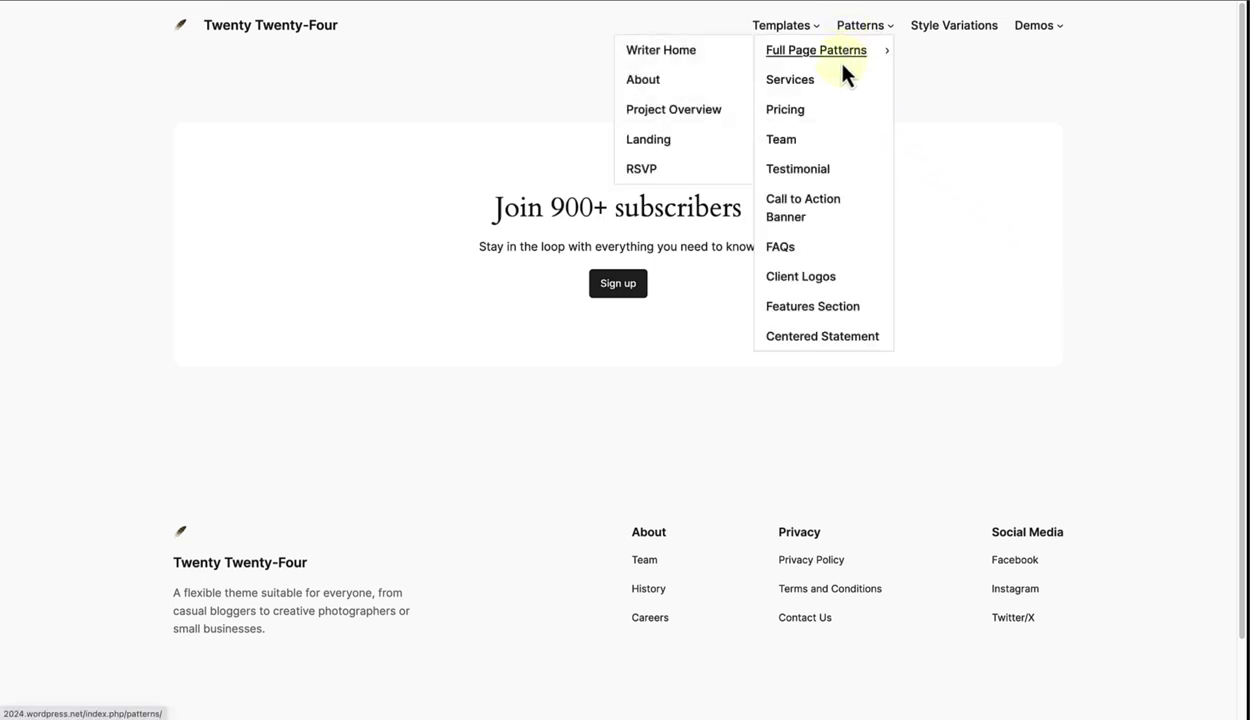
click(796, 248)
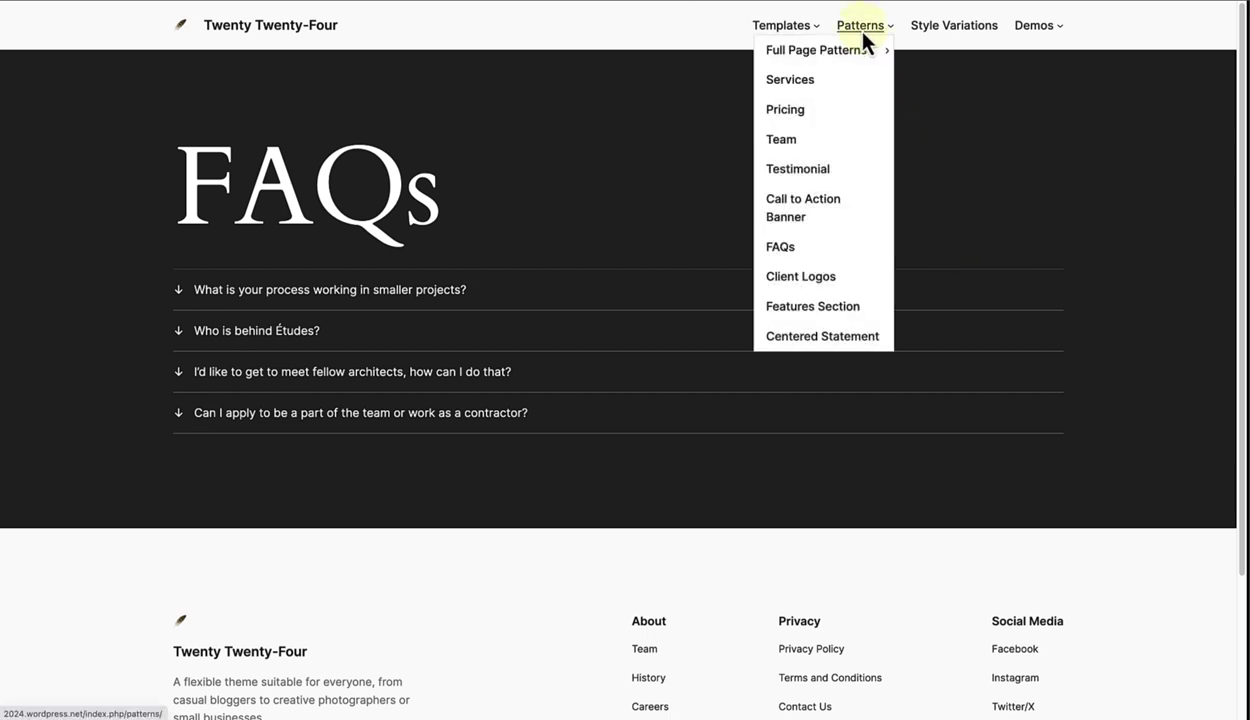
click(806, 277)
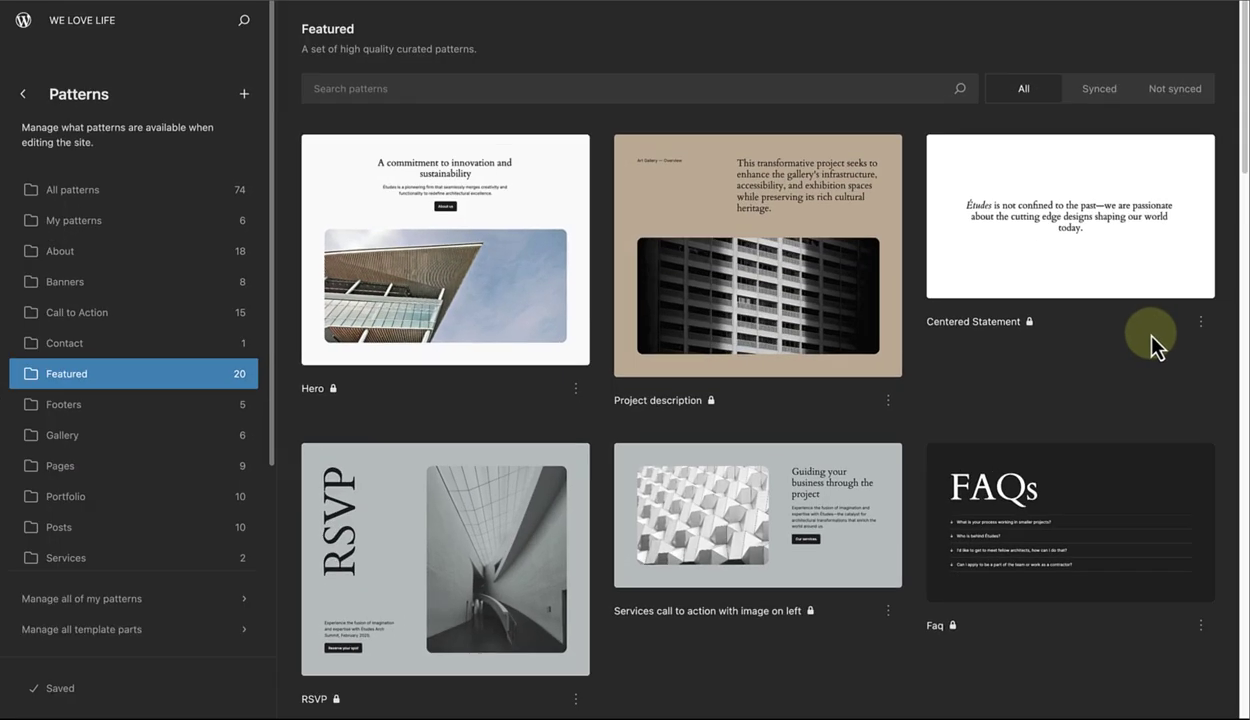
- Scroll through the Featured patterns in the site's pattern library
scroll(1152, 336, down, 2)
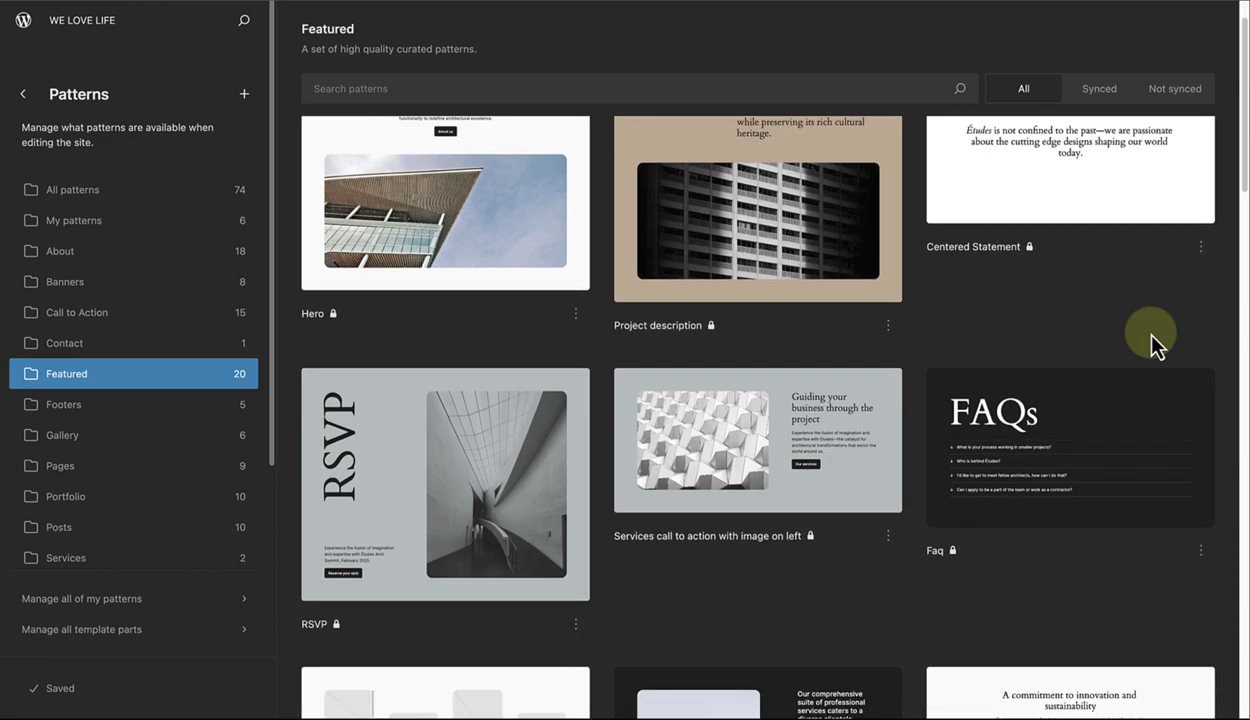
scroll(1152, 344, down, 3)
scroll(1152, 338, down, 1)
scroll(1152, 338, down, 3)
scroll(1152, 338, down, 3)
scroll(1152, 340, down, 3)
scroll(1152, 340, down, 1)
scroll(1152, 340, down, 1)
scroll(1152, 344, down, 3)
scroll(1152, 344, down, 1)
scroll(1152, 344, down, 3)
scroll(1152, 344, down, 1)
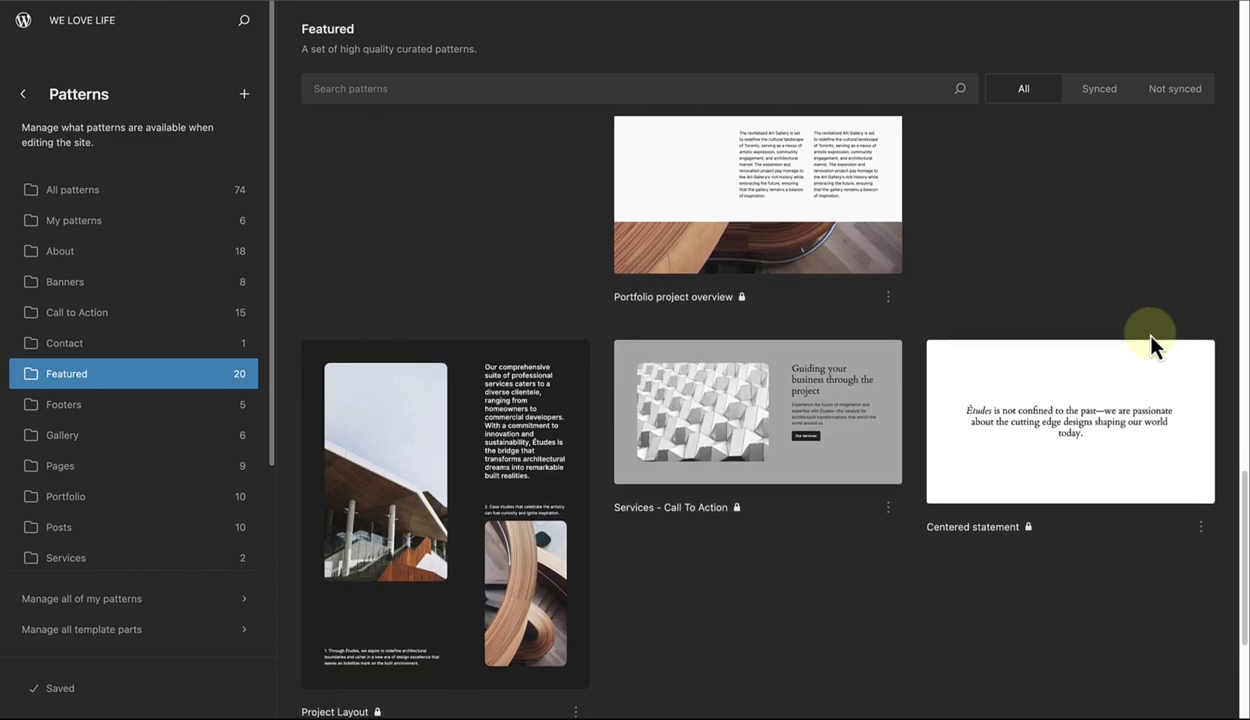
- Show the Gallery pattern category and scroll through its six image layouts
click(199, 451)
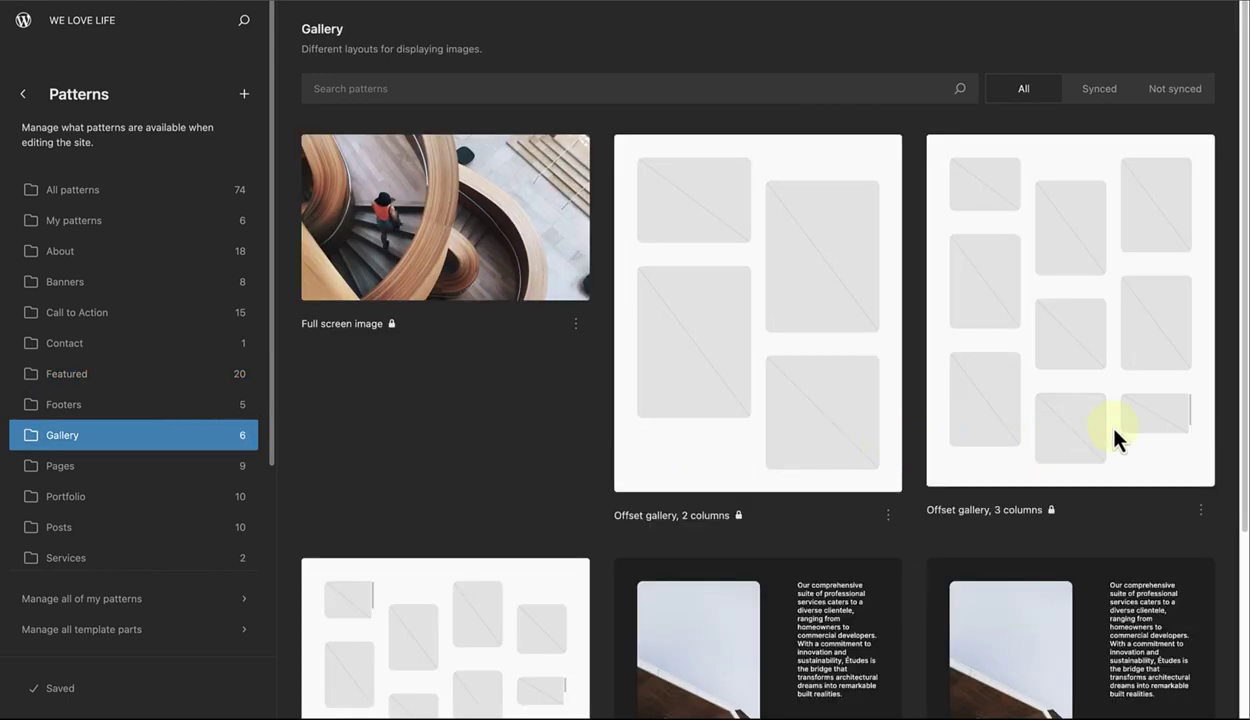
scroll(1114, 428, down, 1)
scroll(1114, 431, down, 5)
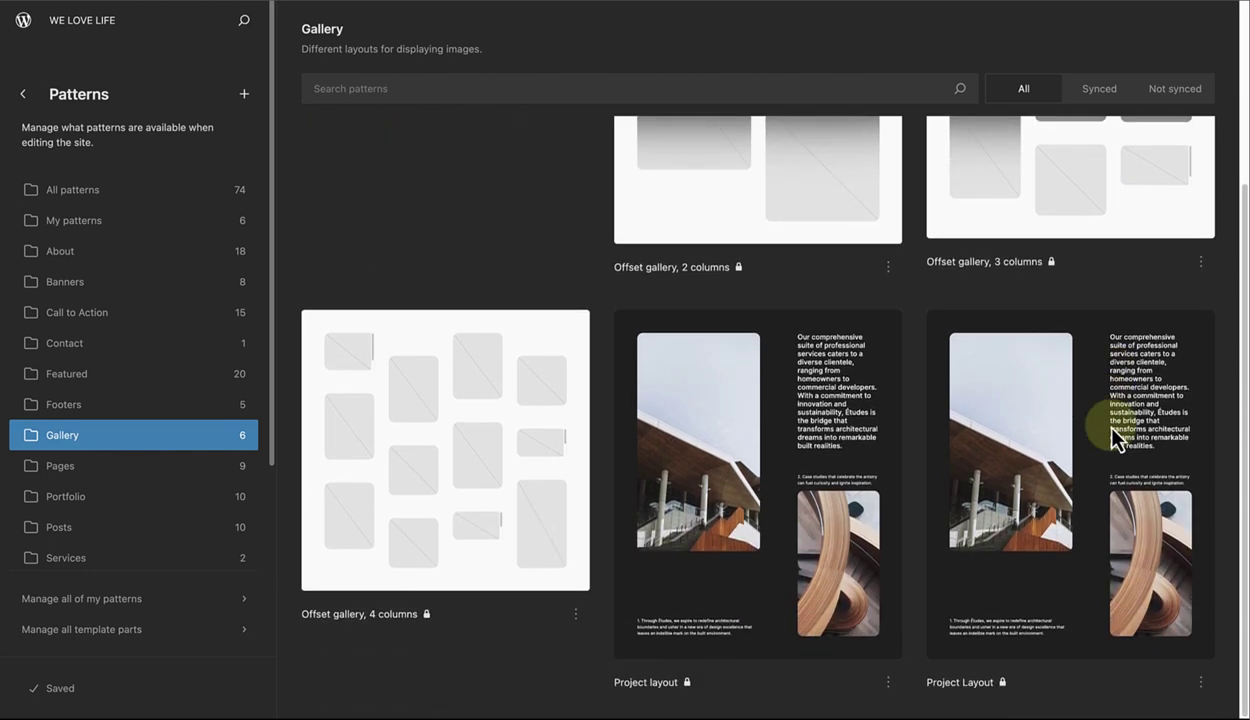
scroll(1114, 435, up, 1)
scroll(1114, 435, up, 2)
scroll(1112, 432, up, 2)
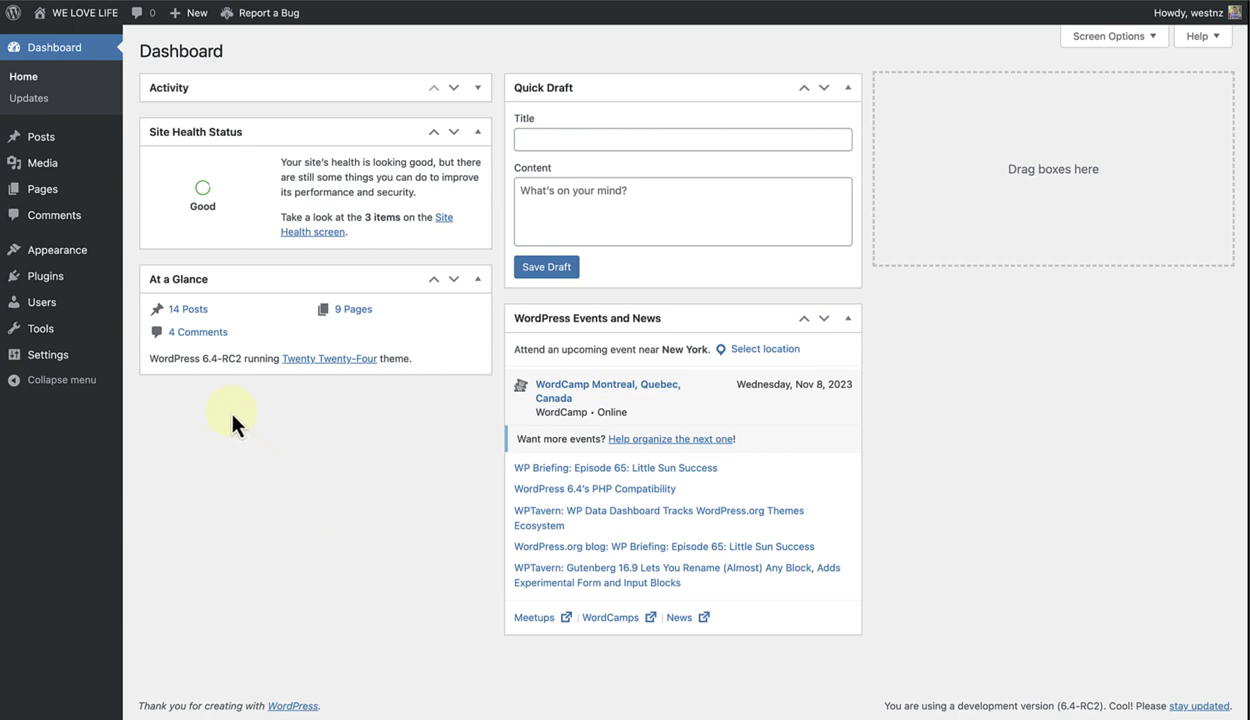
mouse_move(57, 250)
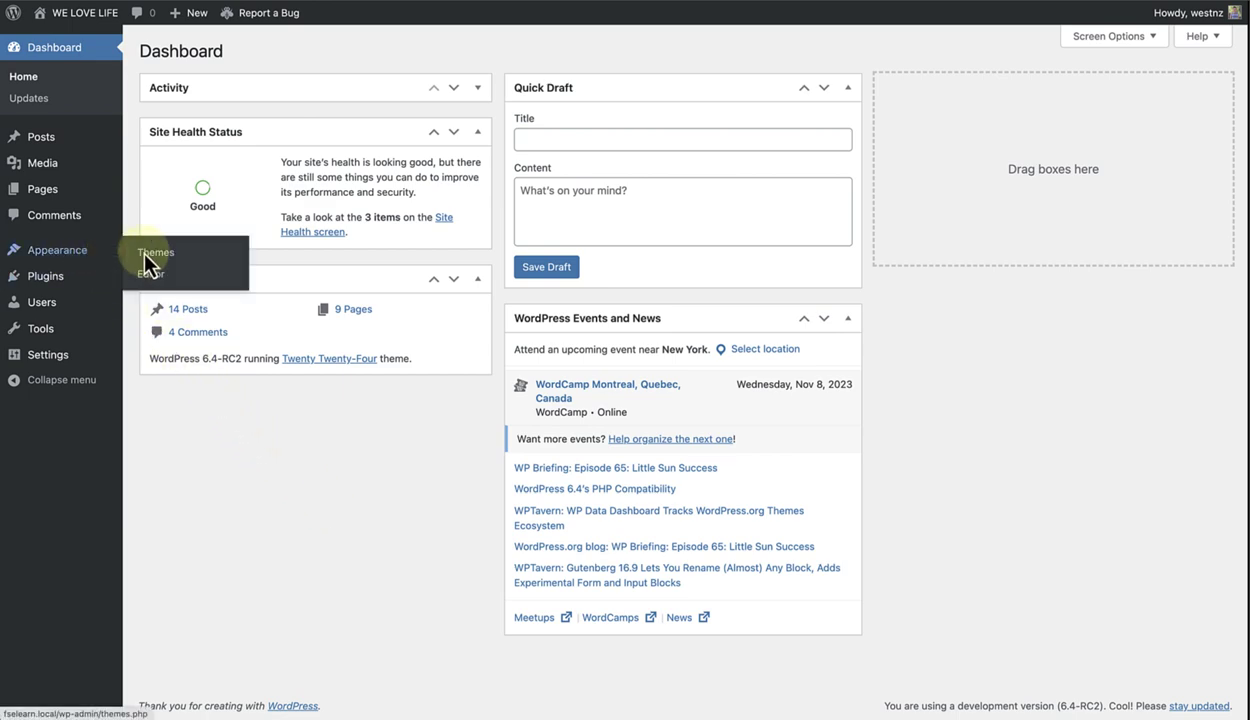
- Open the Site Editor's Templates list and show the Blog Home template details
click(148, 276)
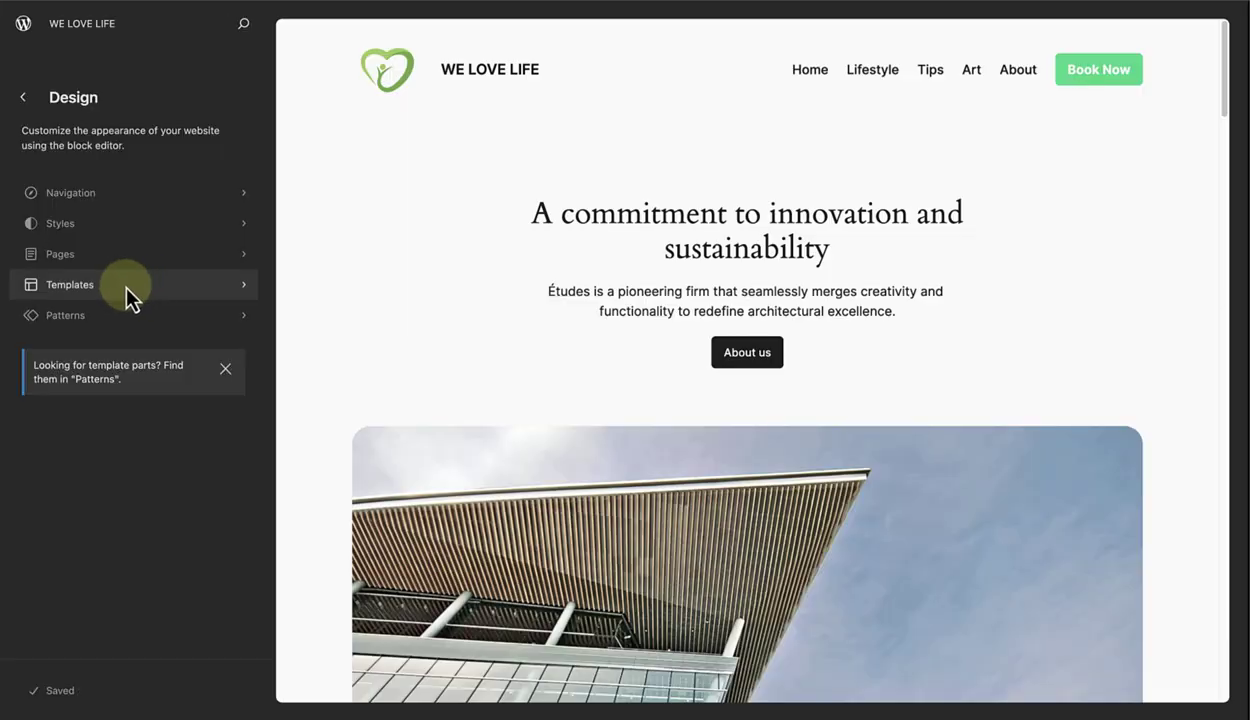
click(127, 290)
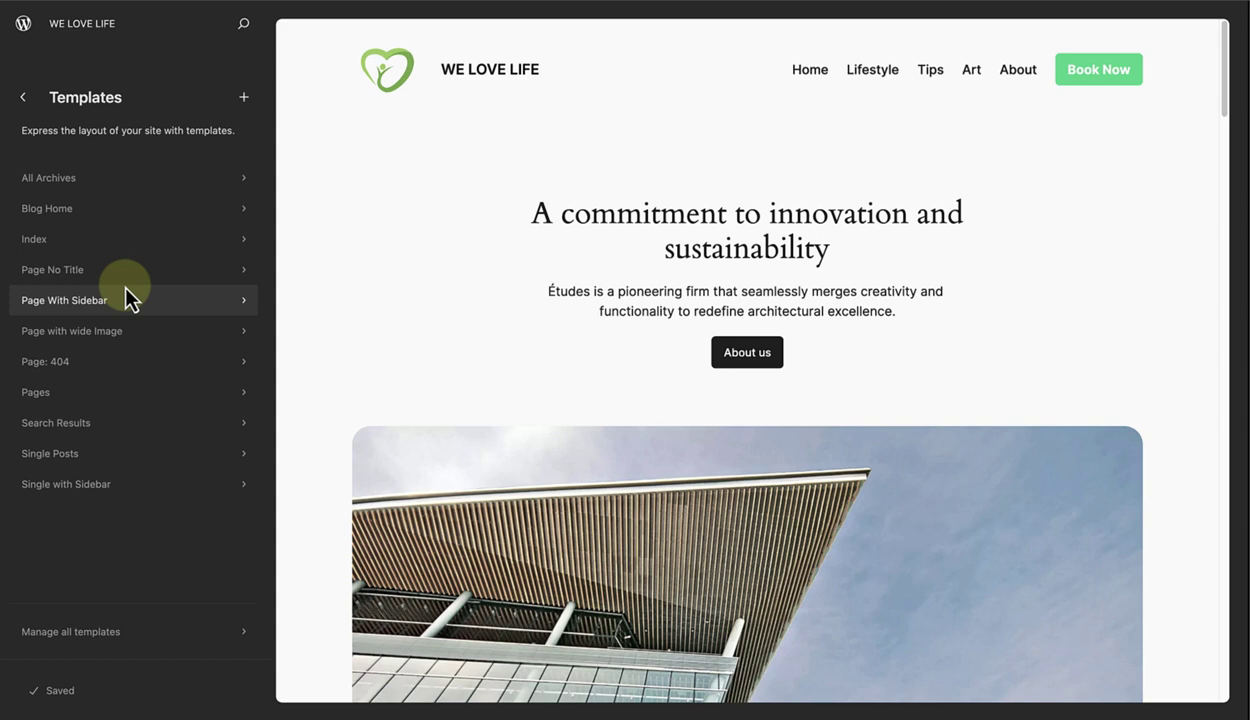
click(147, 210)
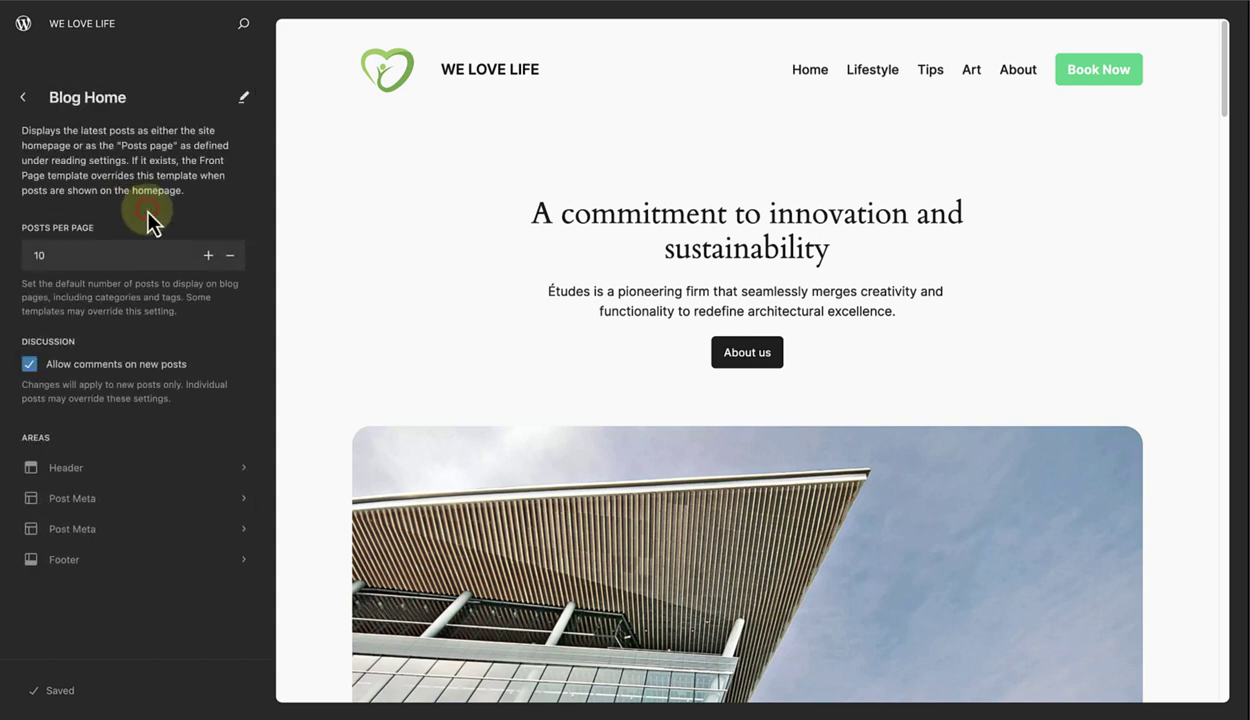
click(357, 237)
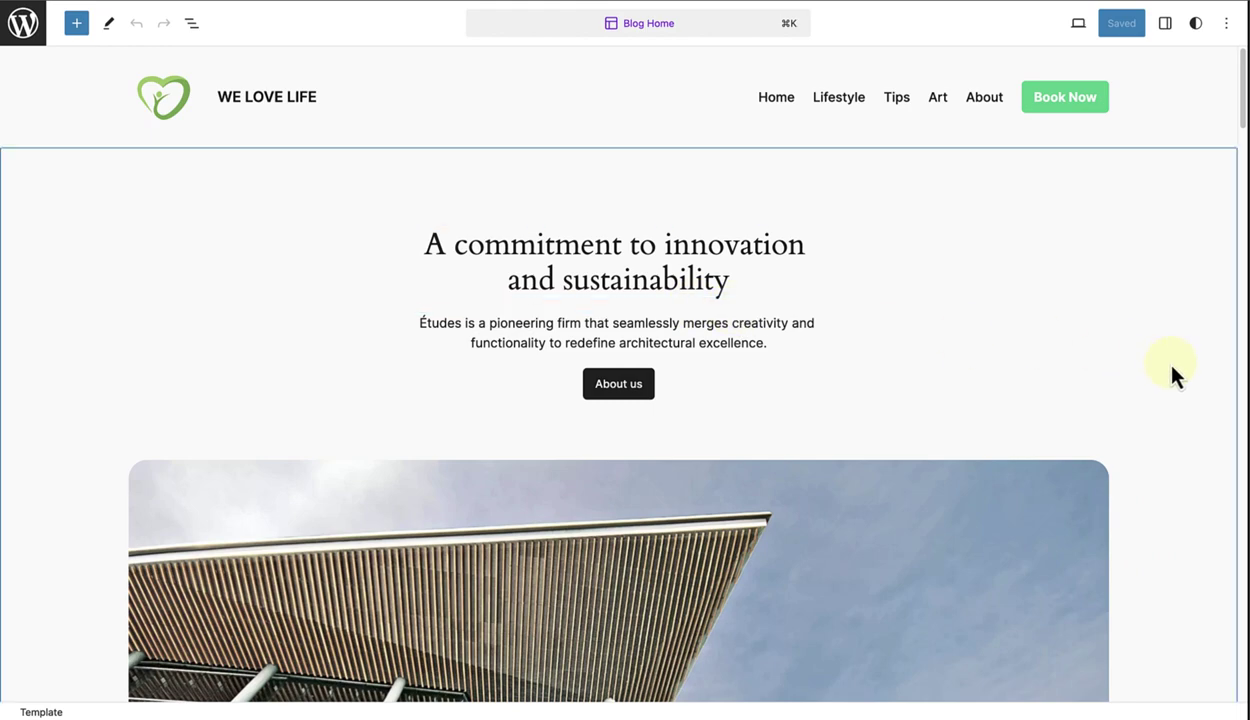
scroll(1172, 366, down, 2)
scroll(1175, 367, down, 2)
scroll(1178, 368, down, 2)
scroll(1181, 372, down, 3)
scroll(1181, 372, down, 2)
scroll(1181, 372, down, 3)
scroll(1181, 372, down, 3)
scroll(1181, 370, down, 2)
scroll(1181, 370, down, 3)
scroll(1181, 370, down, 2)
scroll(1181, 370, down, 3)
scroll(1185, 376, down, 3)
scroll(1185, 376, down, 2)
scroll(1185, 377, down, 2)
scroll(1185, 378, down, 1)
scroll(1183, 378, down, 1)
scroll(1183, 378, down, 2)
scroll(1183, 378, down, 2)
scroll(1183, 378, down, 1)
scroll(1183, 378, down, 2)
scroll(1183, 378, down, 2)
scroll(1183, 378, down, 3)
scroll(1183, 378, down, 2)
scroll(1183, 378, down, 4)
scroll(1183, 378, down, 5)
scroll(1183, 378, down, 2)
scroll(1183, 378, down, 2)
scroll(1183, 378, down, 5)
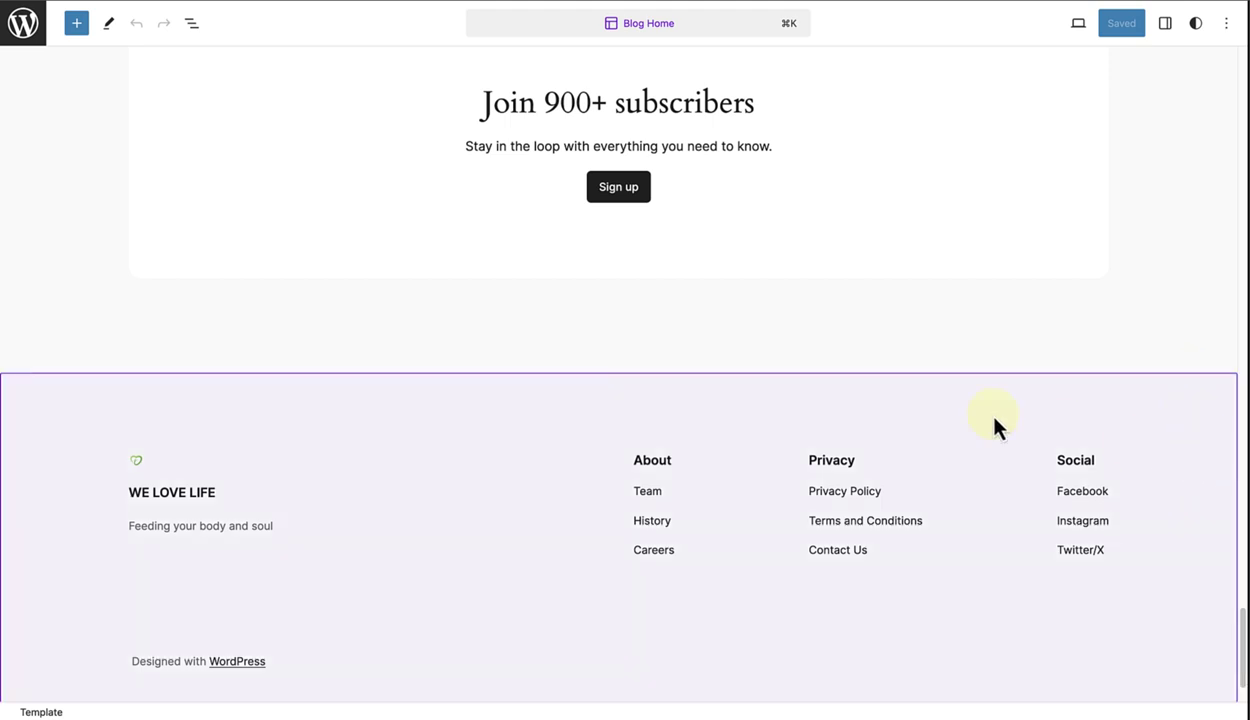
- Return to the templates list and preview the Page With Sidebar template
click(31, 28)
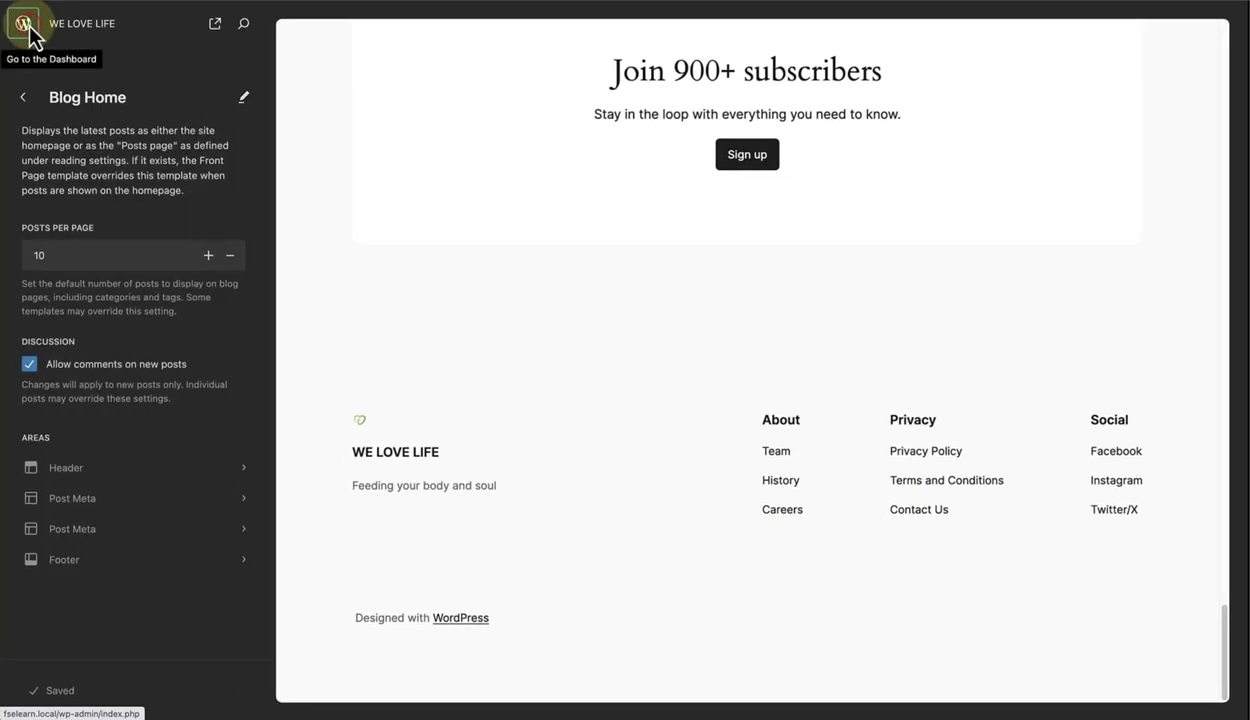
click(24, 99)
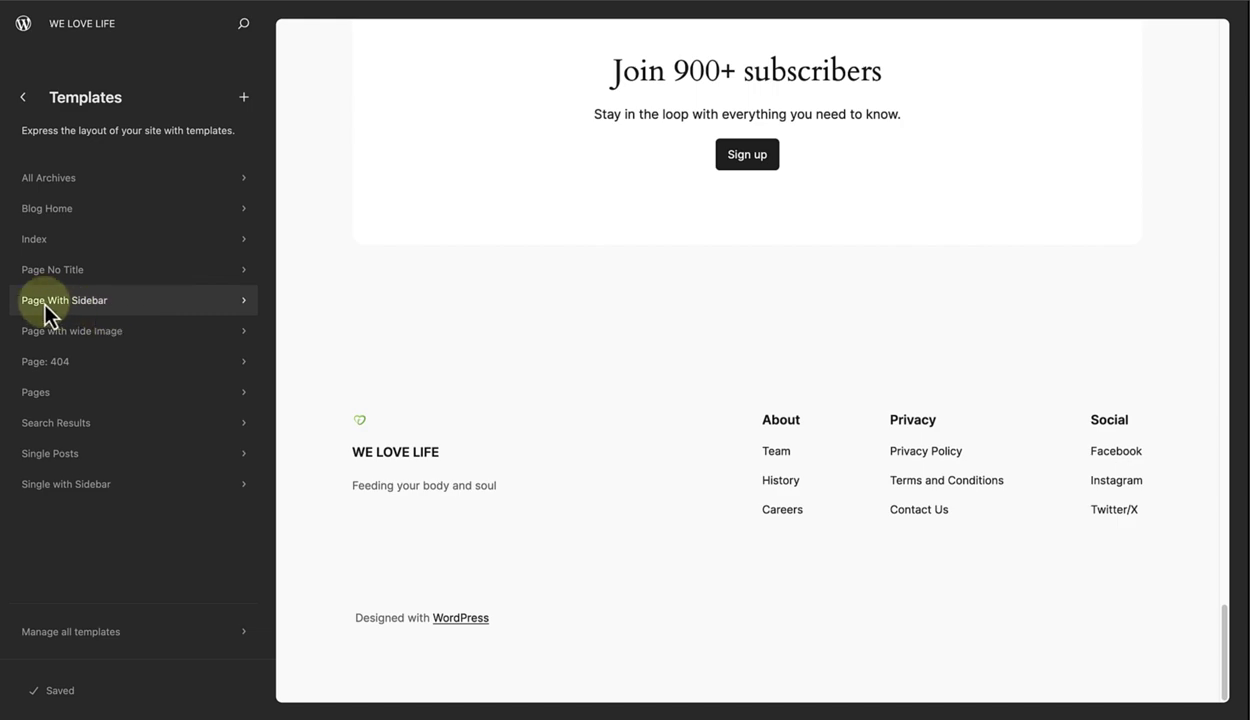
click(43, 303)
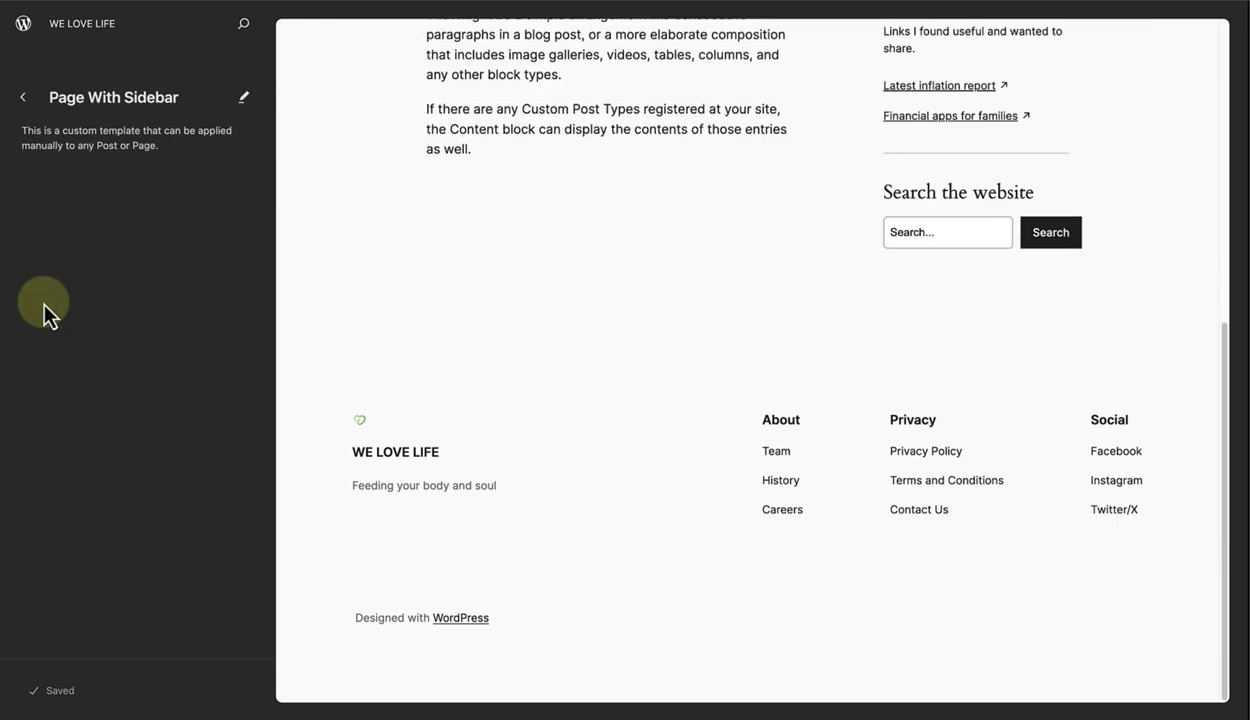
scroll(1045, 365, up, 5)
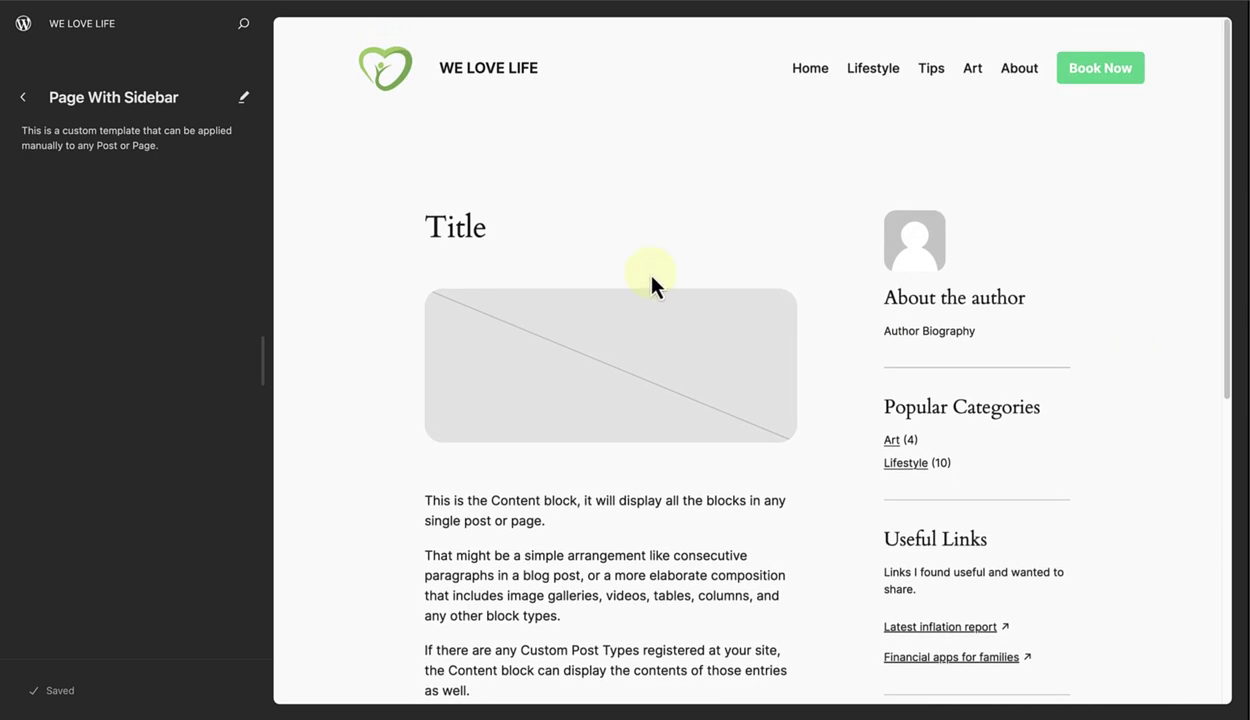
- Preview the Single with Sidebar template, then return to the templates list
click(30, 98)
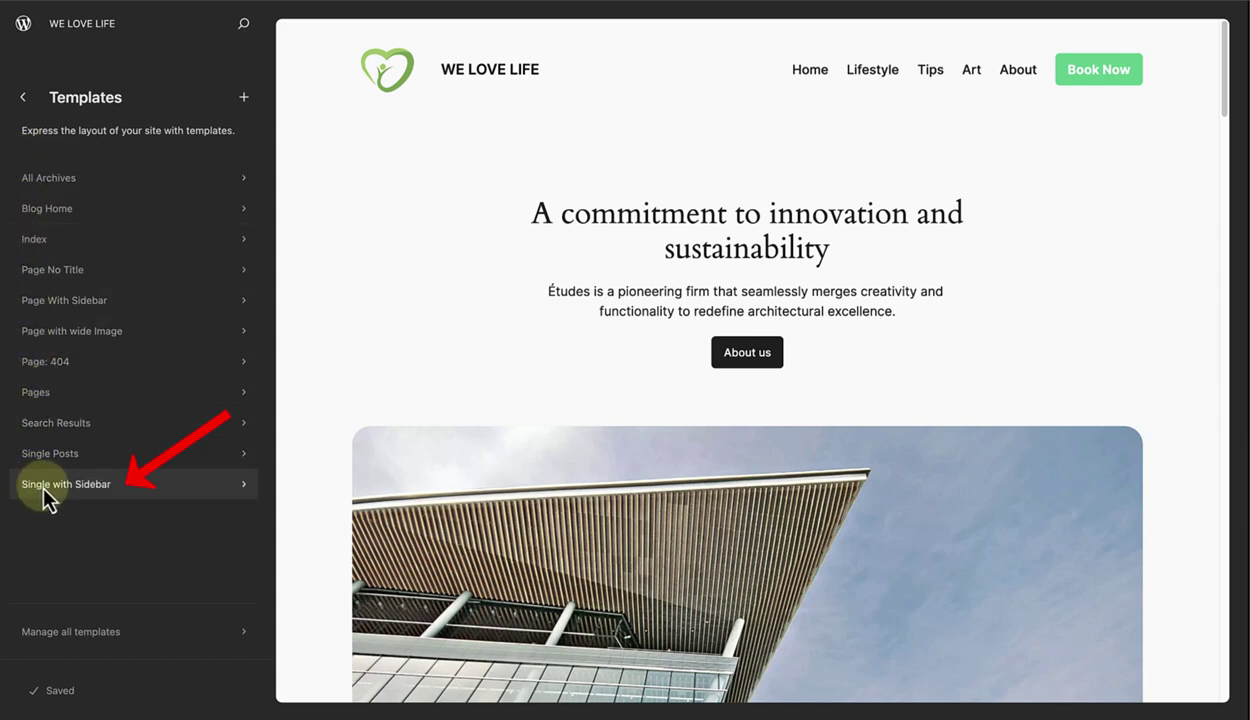
click(88, 488)
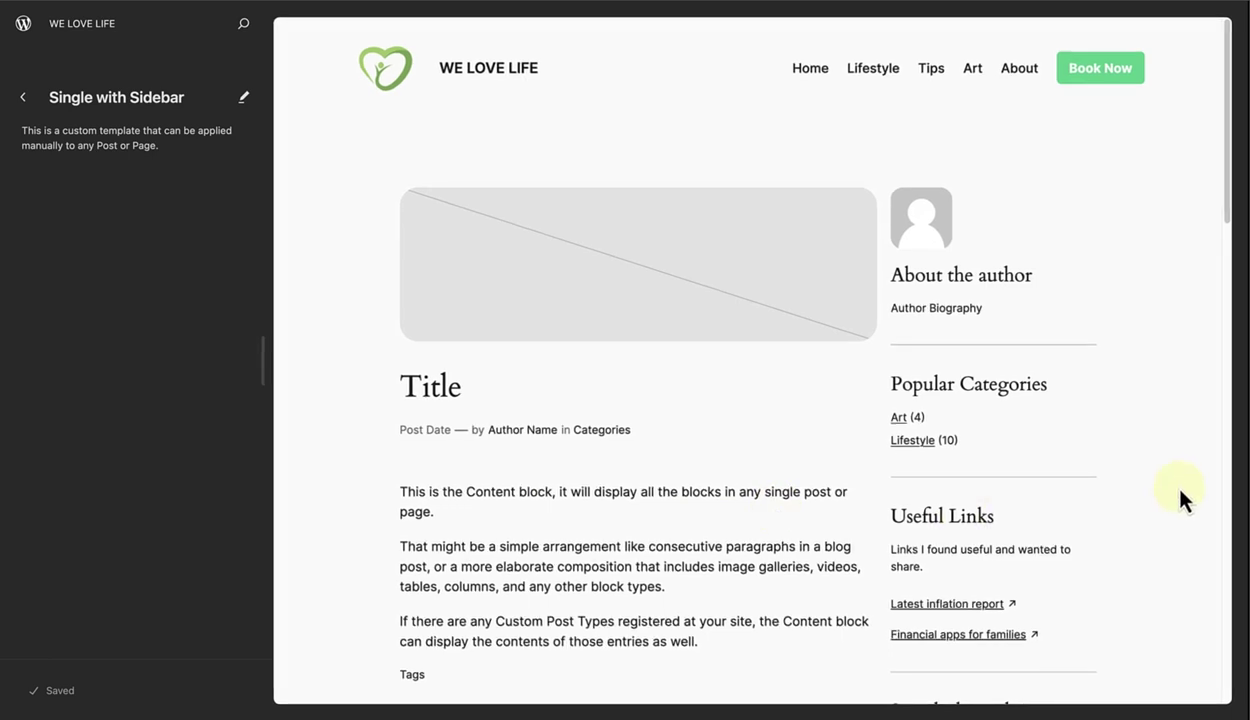
scroll(1182, 491, down, 2)
scroll(1182, 495, up, 2)
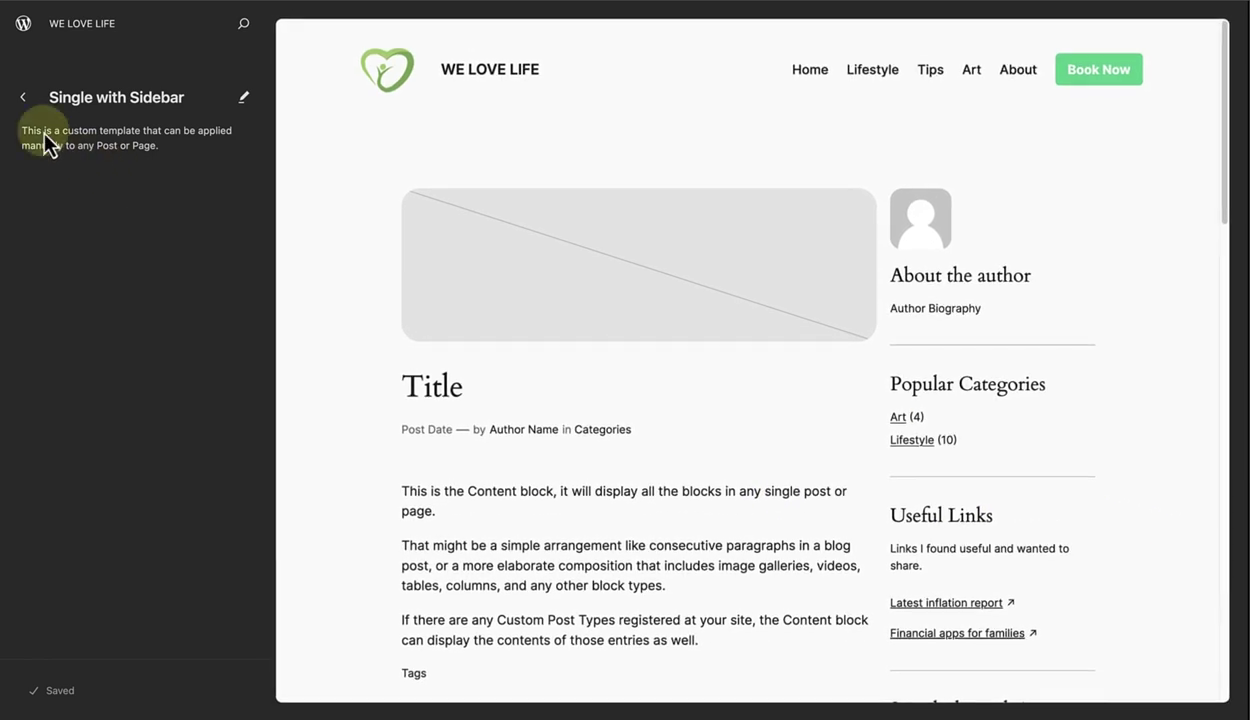
click(23, 98)
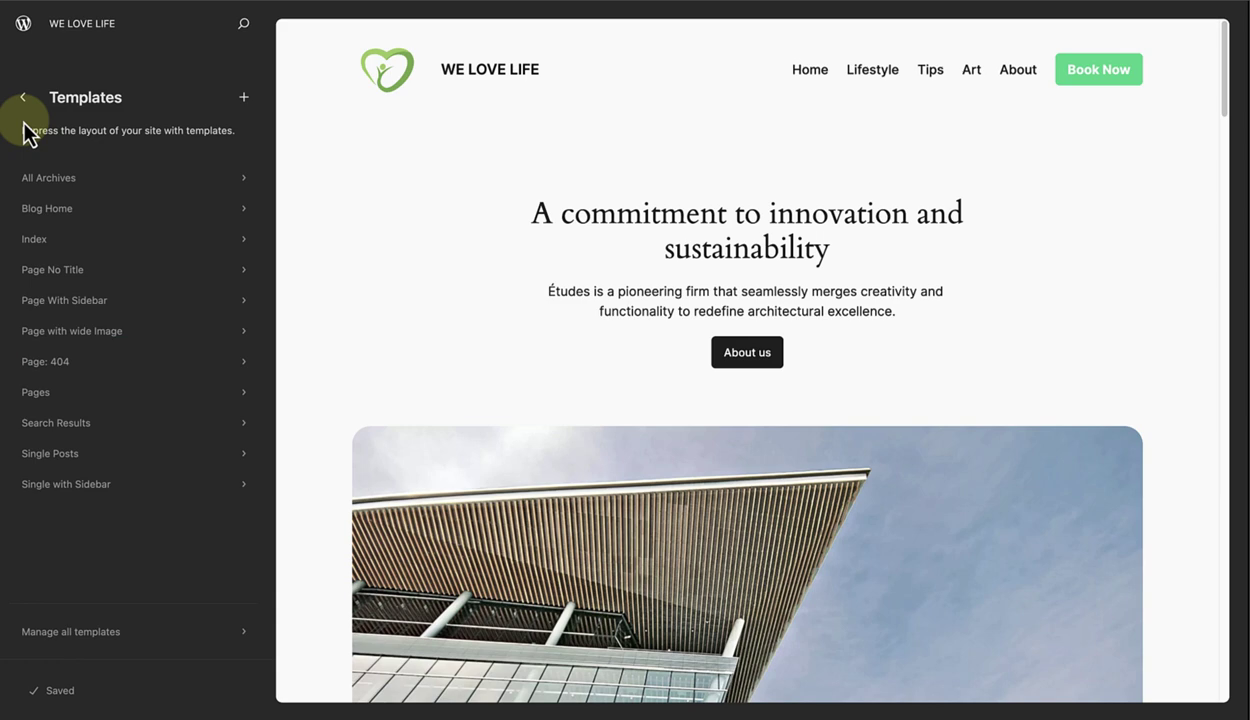
- Open the site Styles in the full editor and show the available style variations
click(21, 97)
click(52, 218)
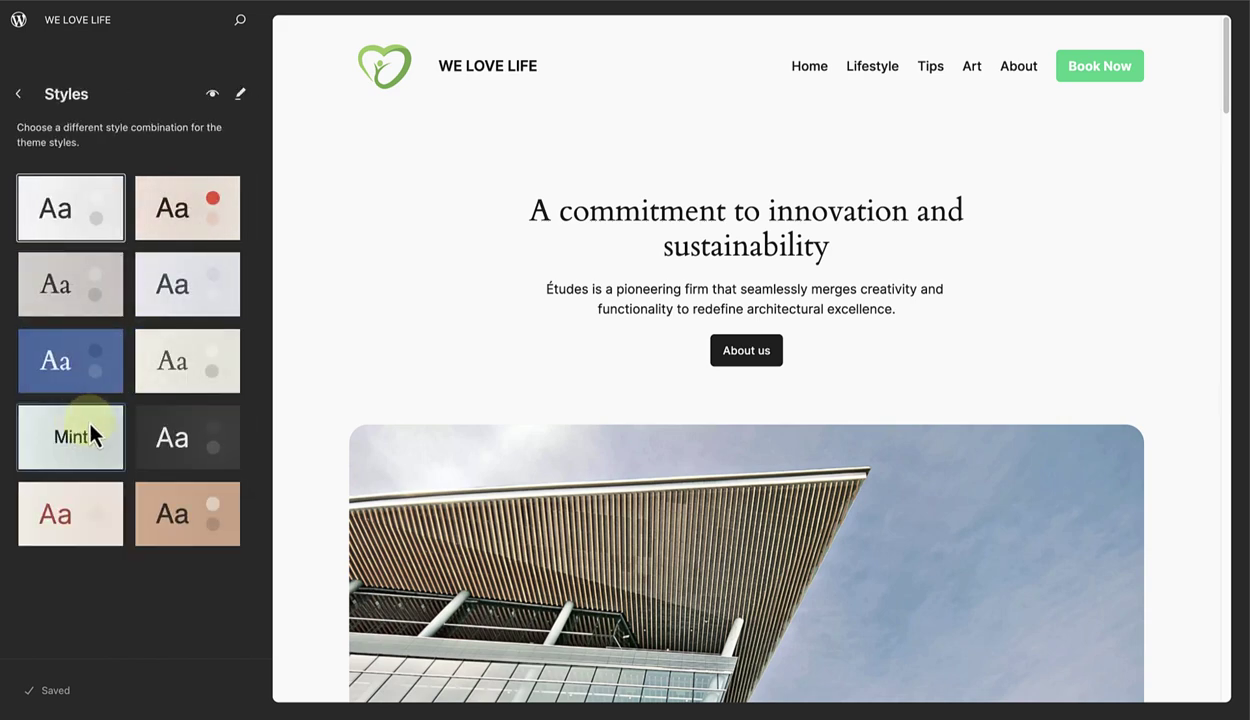
click(240, 94)
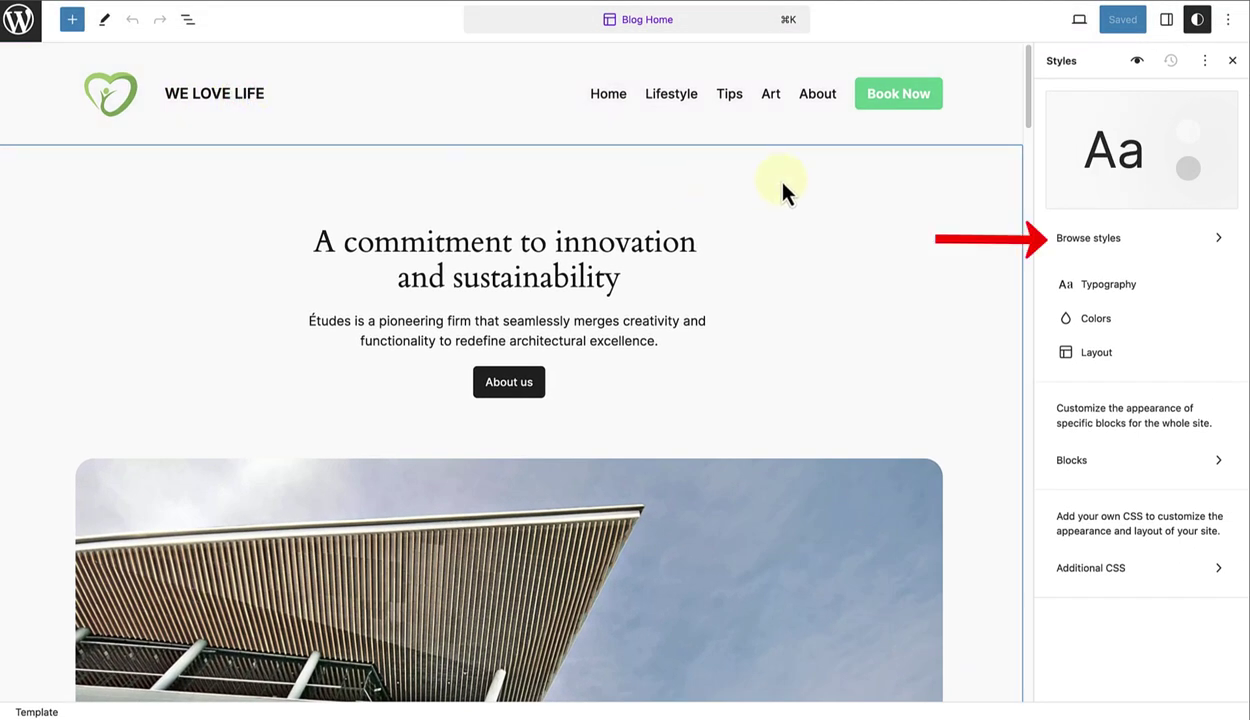
click(1041, 238)
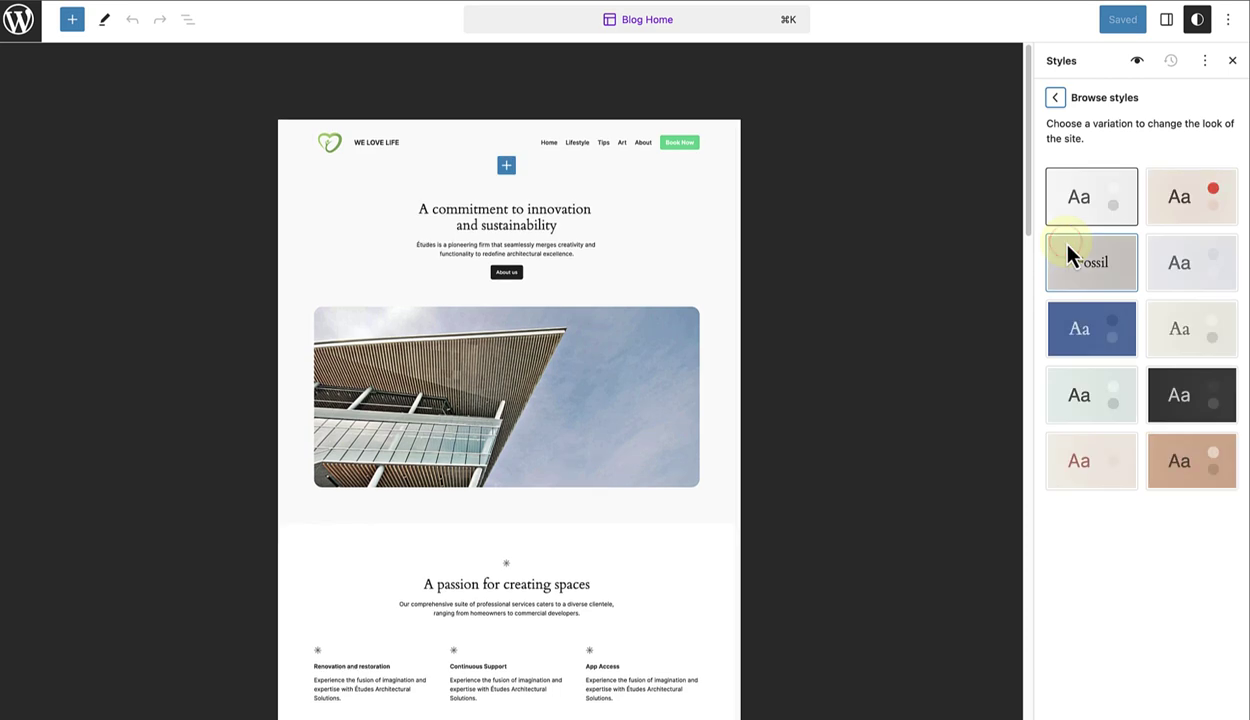
- Try the Ember, Fossil, Ice, Onyx, Rust and Sandstorm style variations in turn
click(1207, 208)
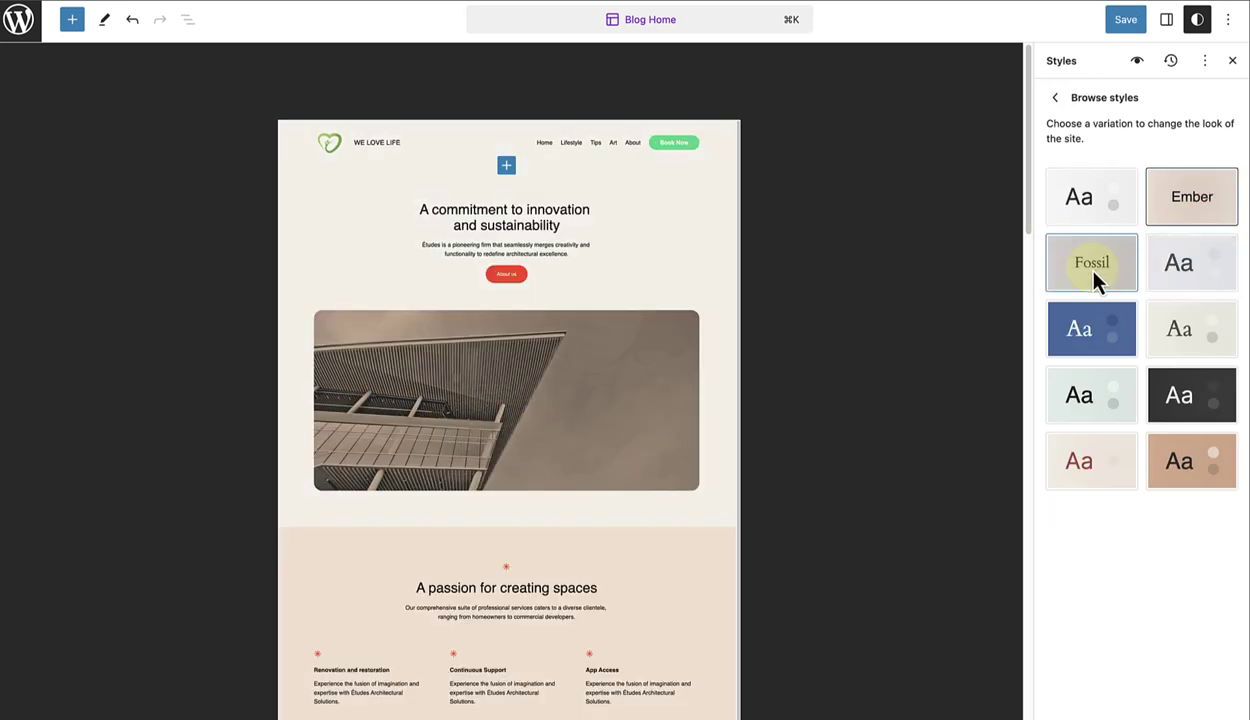
click(1091, 268)
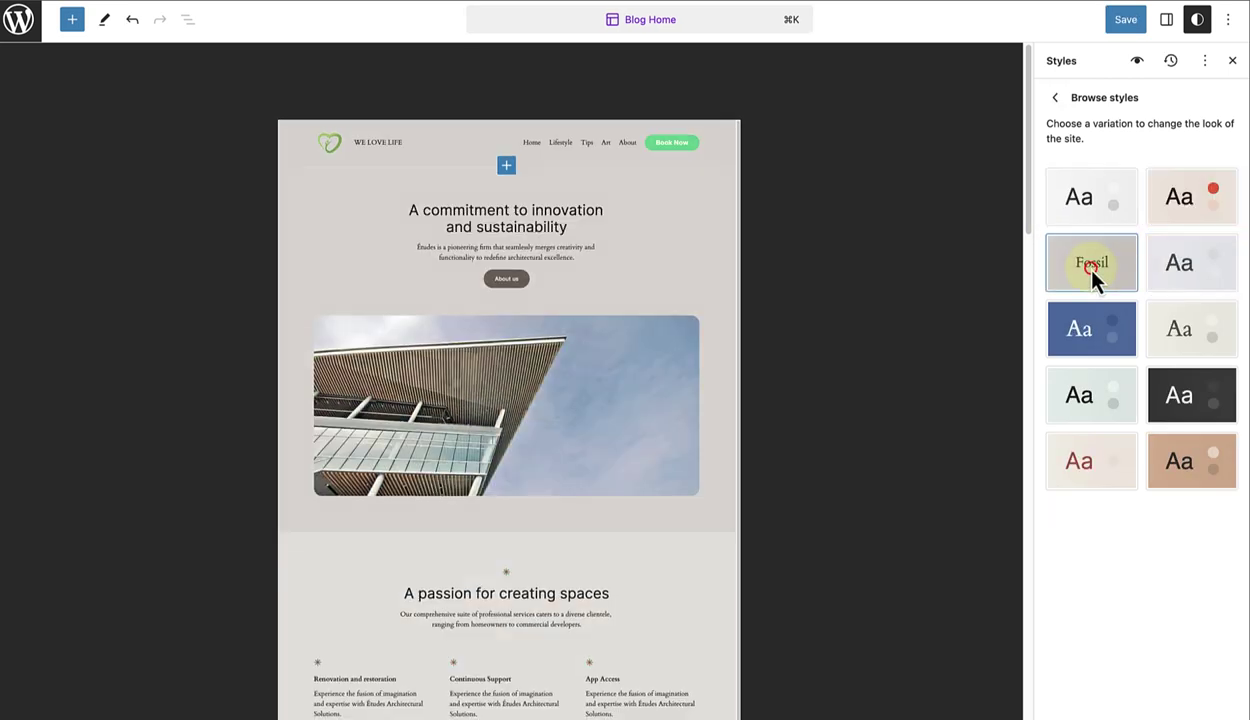
click(1190, 278)
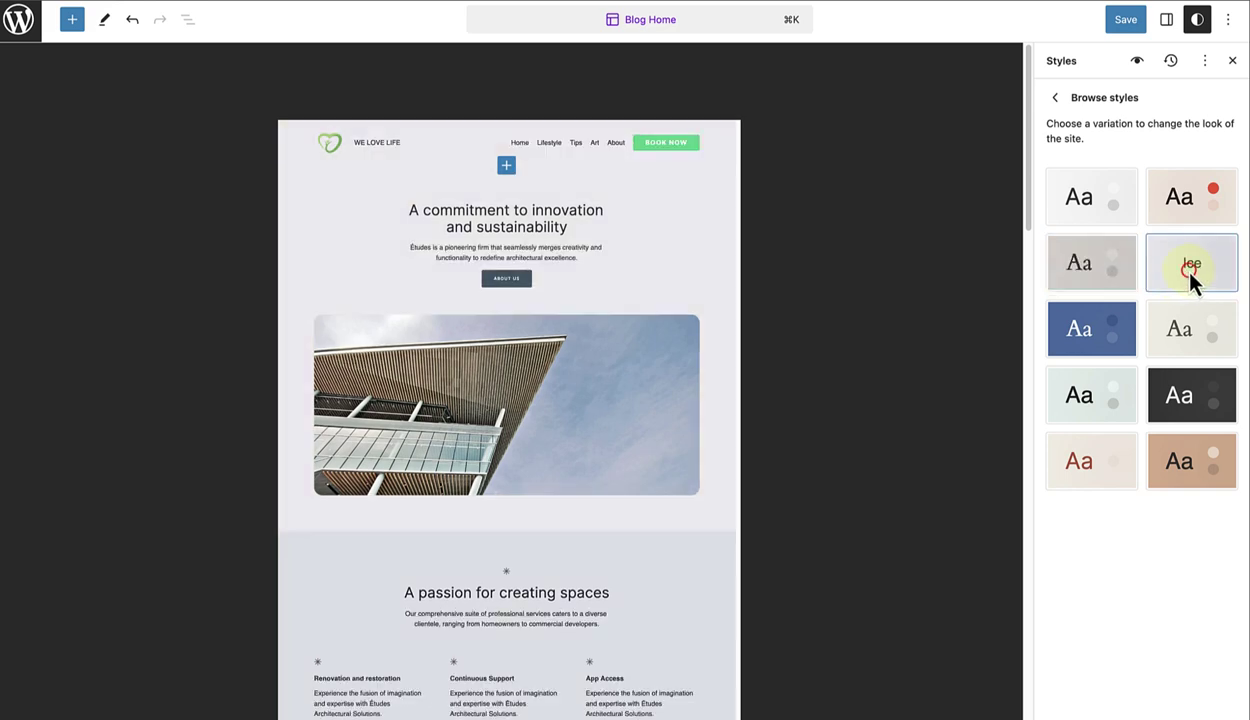
click(1195, 400)
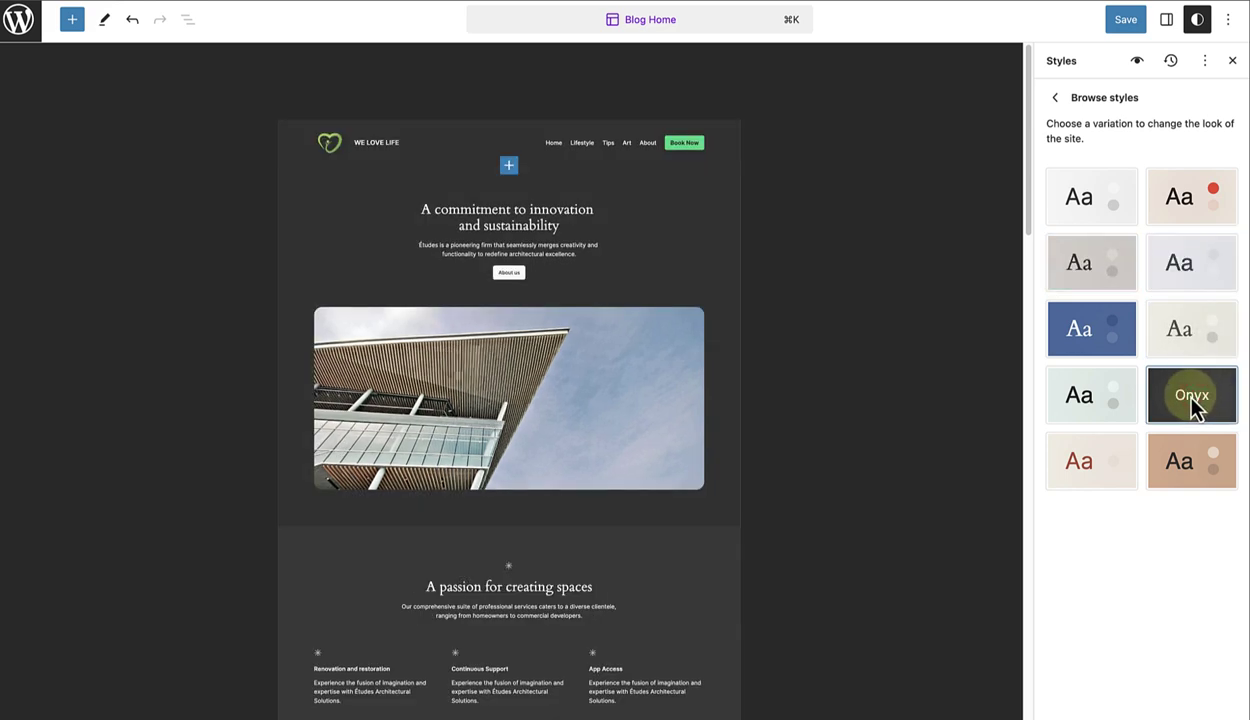
click(1088, 468)
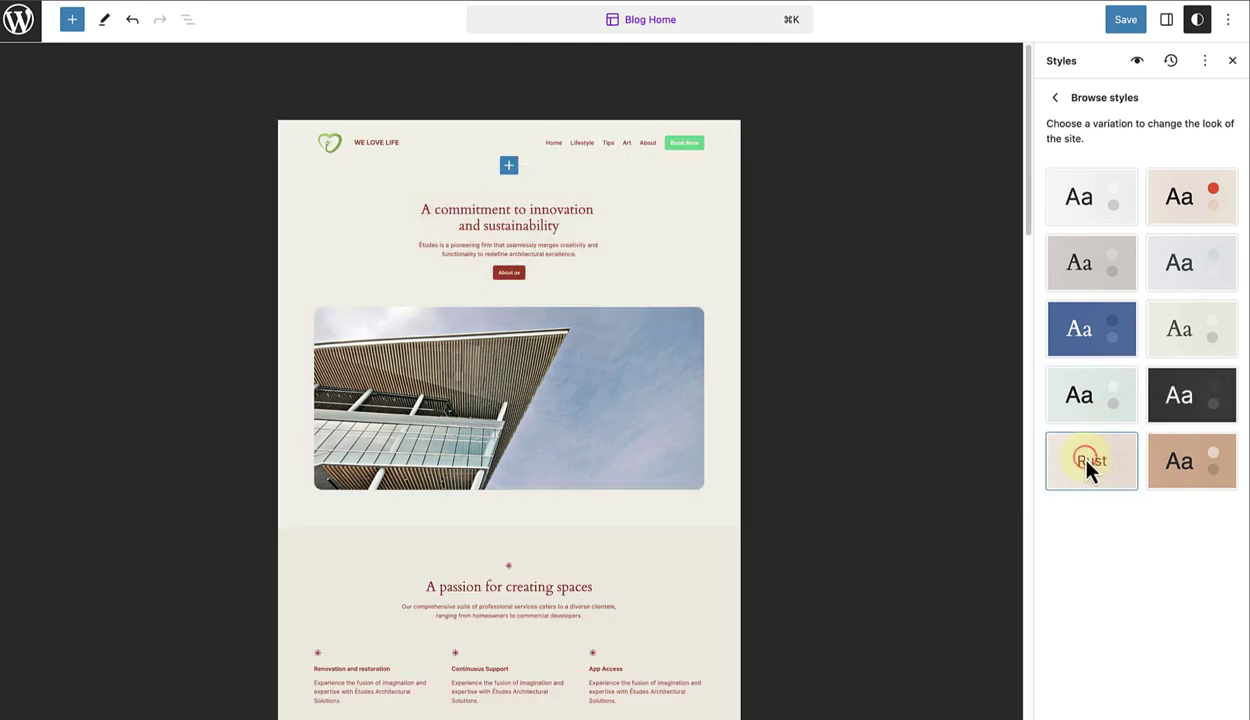
click(1181, 465)
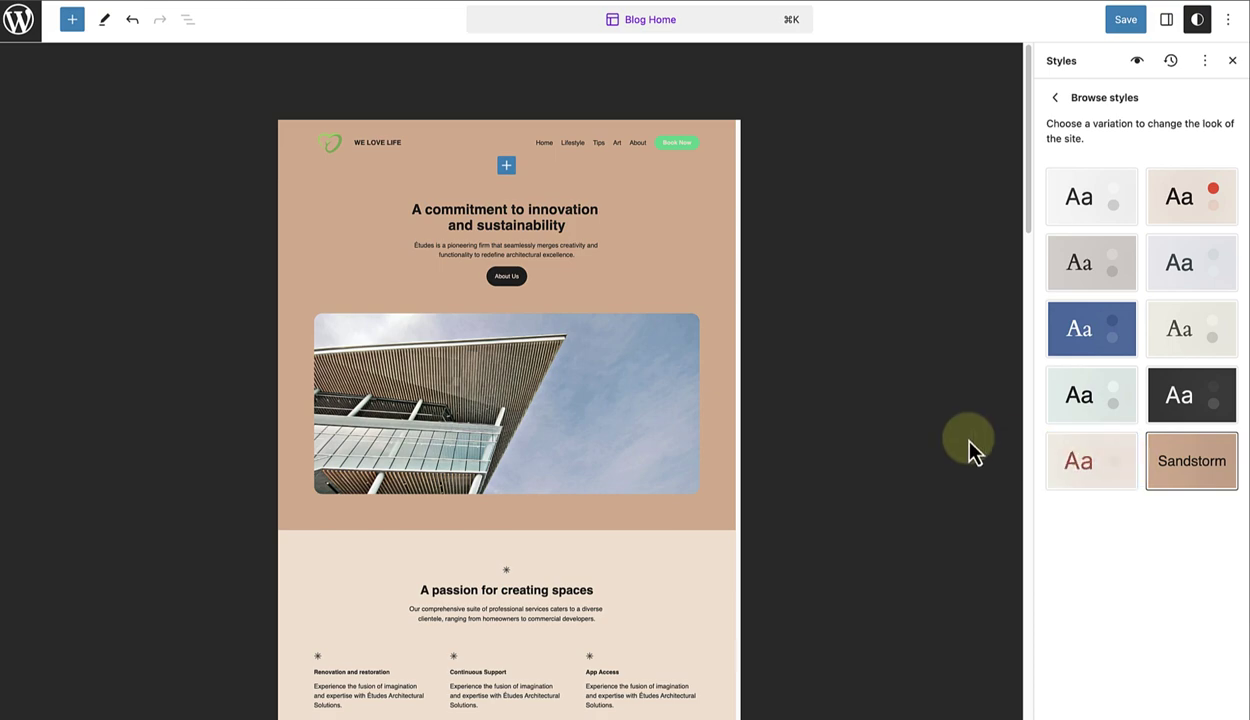
- Apply the Milky style variation to the Blog Home template
scroll(969, 440, down, 3)
scroll(969, 448, down, 3)
scroll(969, 448, down, 2)
scroll(969, 448, down, 1)
scroll(969, 448, down, 3)
scroll(968, 440, down, 2)
scroll(968, 440, down, 3)
scroll(968, 440, down, 3)
scroll(968, 440, down, 1)
scroll(968, 442, up, 2)
scroll(968, 442, up, 1)
scroll(968, 442, up, 2)
click(1172, 334)
scroll(903, 466, up, 3)
scroll(903, 466, up, 3)
scroll(903, 466, up, 3)
scroll(903, 466, up, 3)
scroll(904, 466, up, 2)
scroll(905, 467, up, 2)
scroll(906, 467, up, 3)
scroll(905, 470, up, 3)
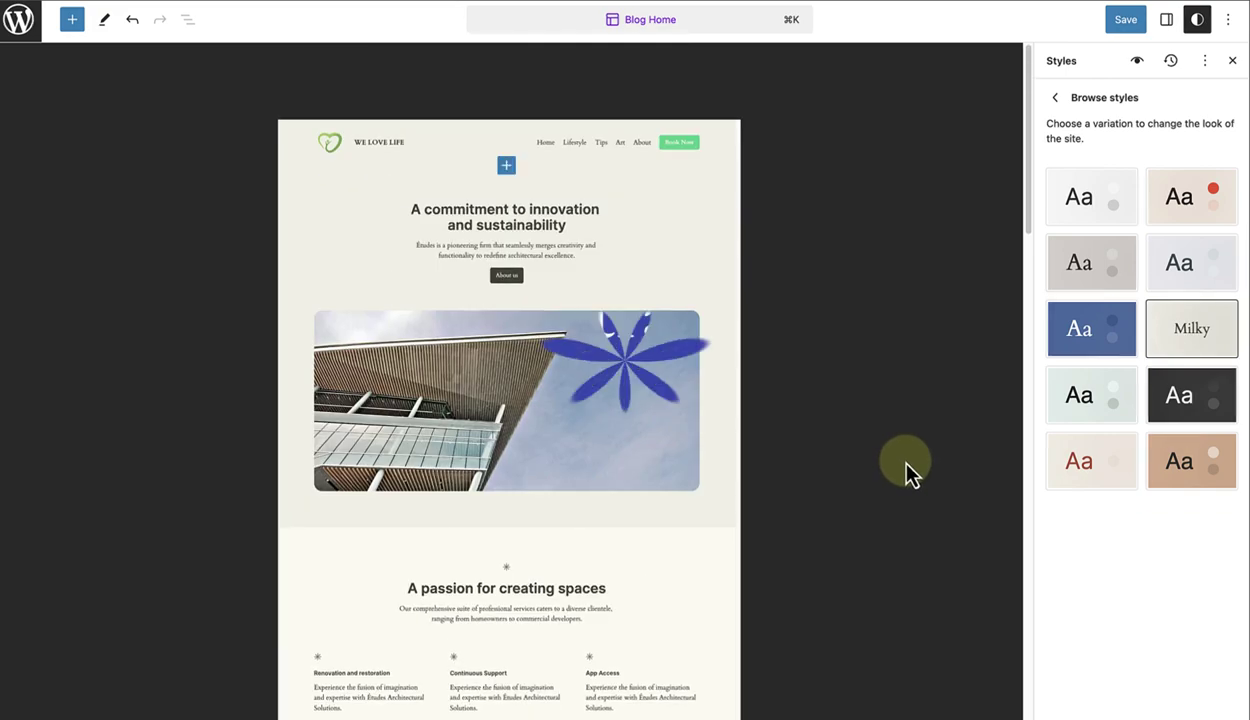